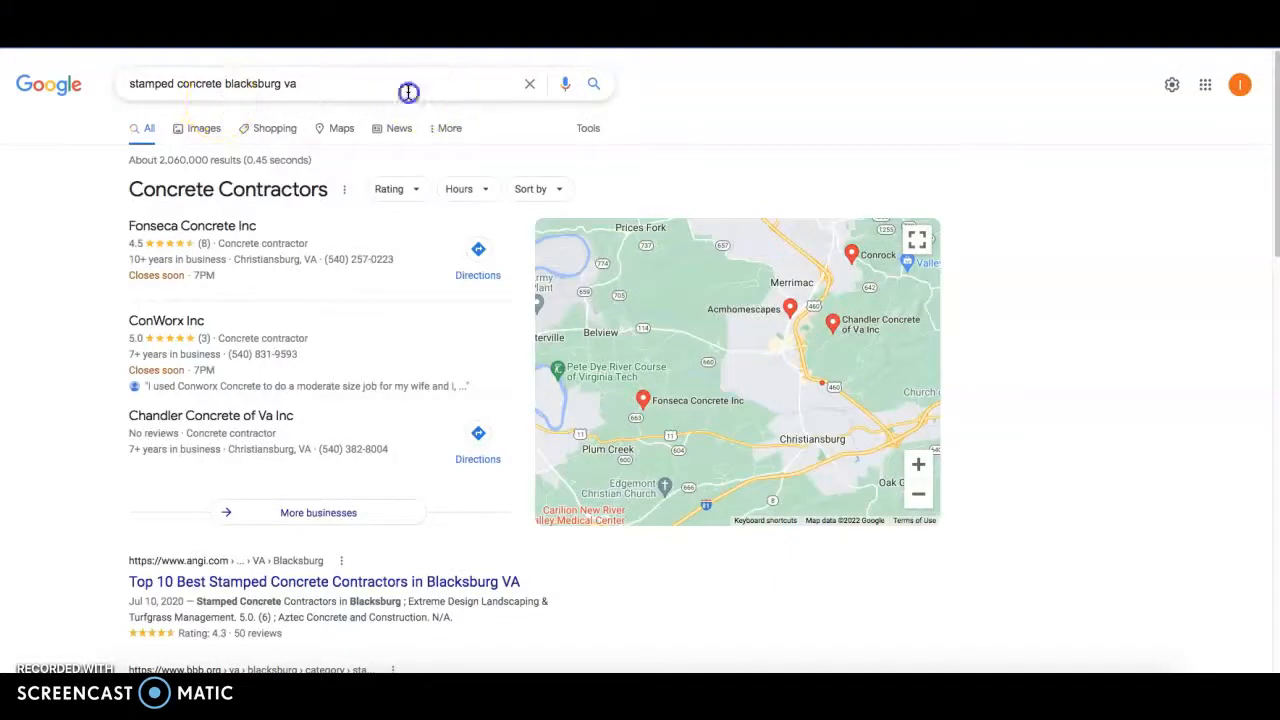
# Review the search results for "stamped concrete blacksburg va", from the local contractor listings to the Decorative Concrete of Virginia result.
pyautogui.moveTo(409, 88); pyautogui.dragTo(118, 90)
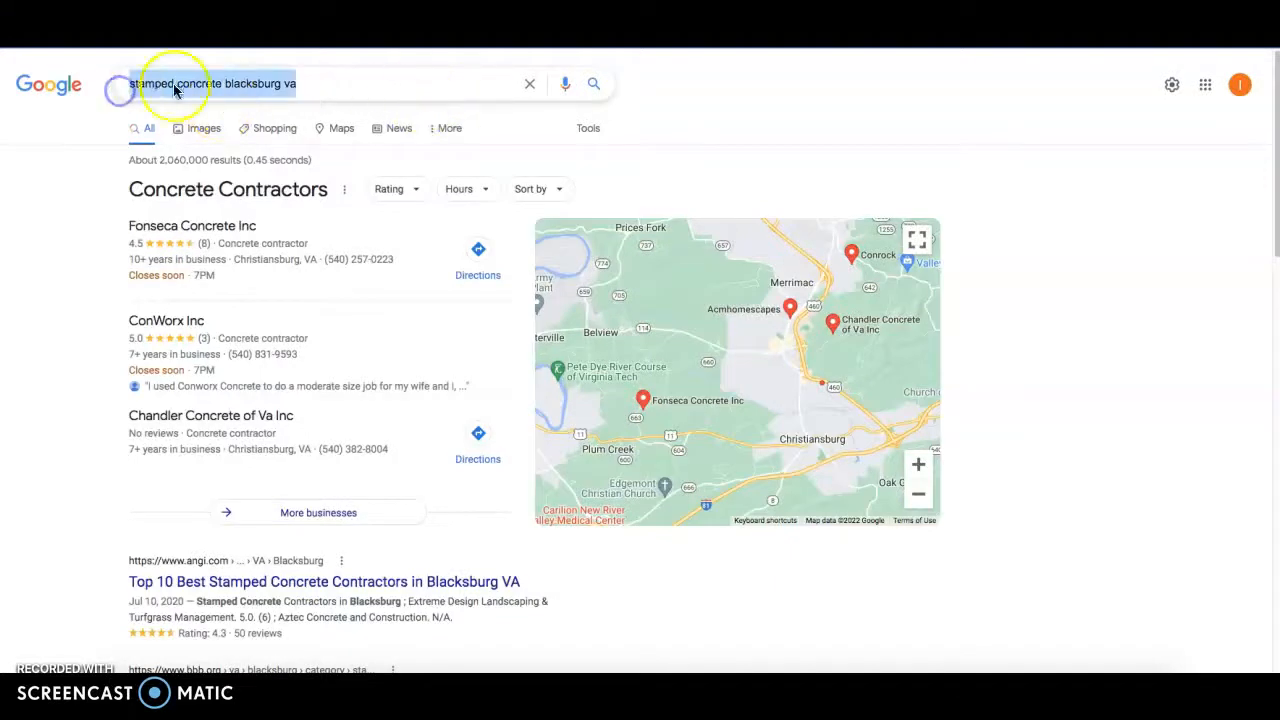
pyautogui.scroll(-1, 462, 212)
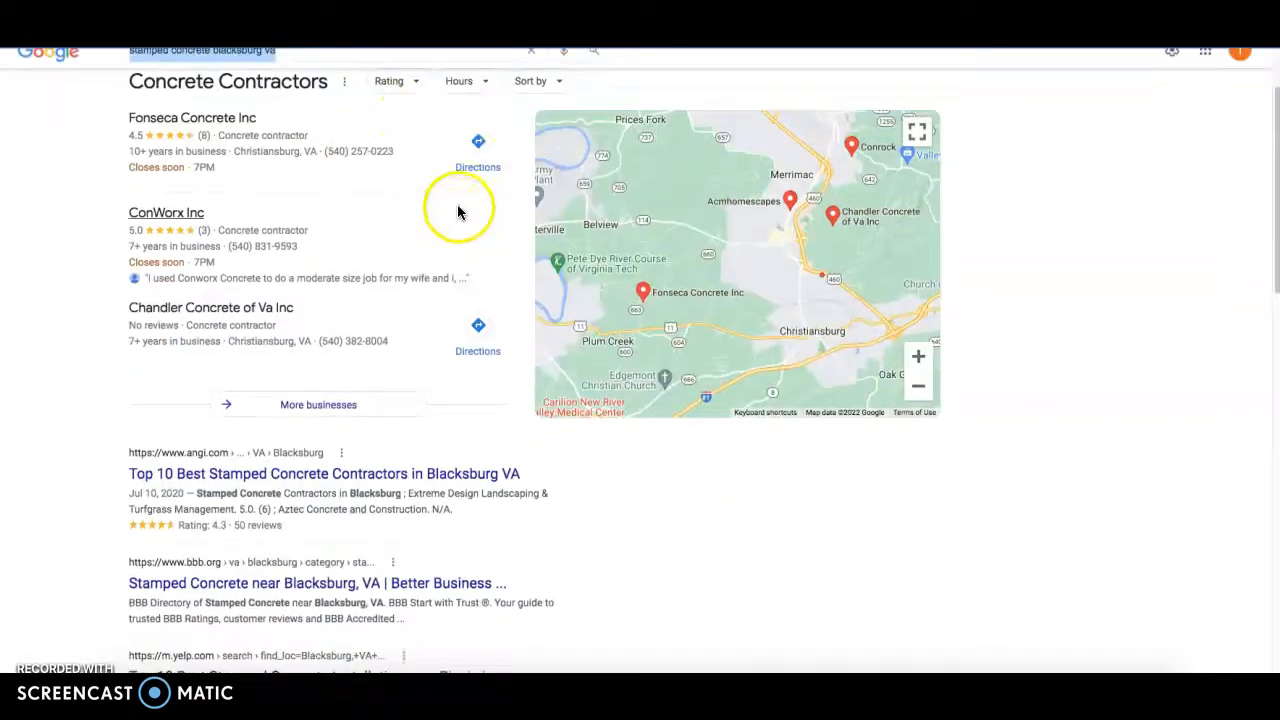
pyautogui.scroll(-2, 486, 277)
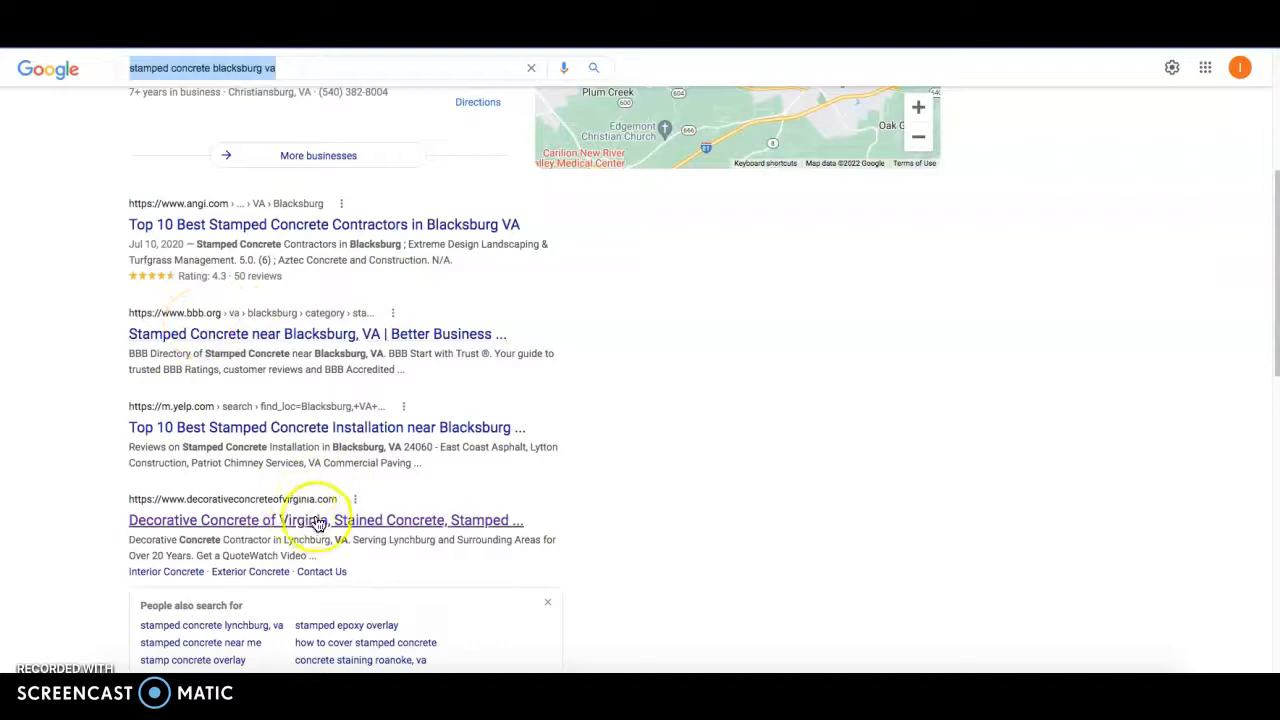
pyautogui.scroll(-1, 300, 518)
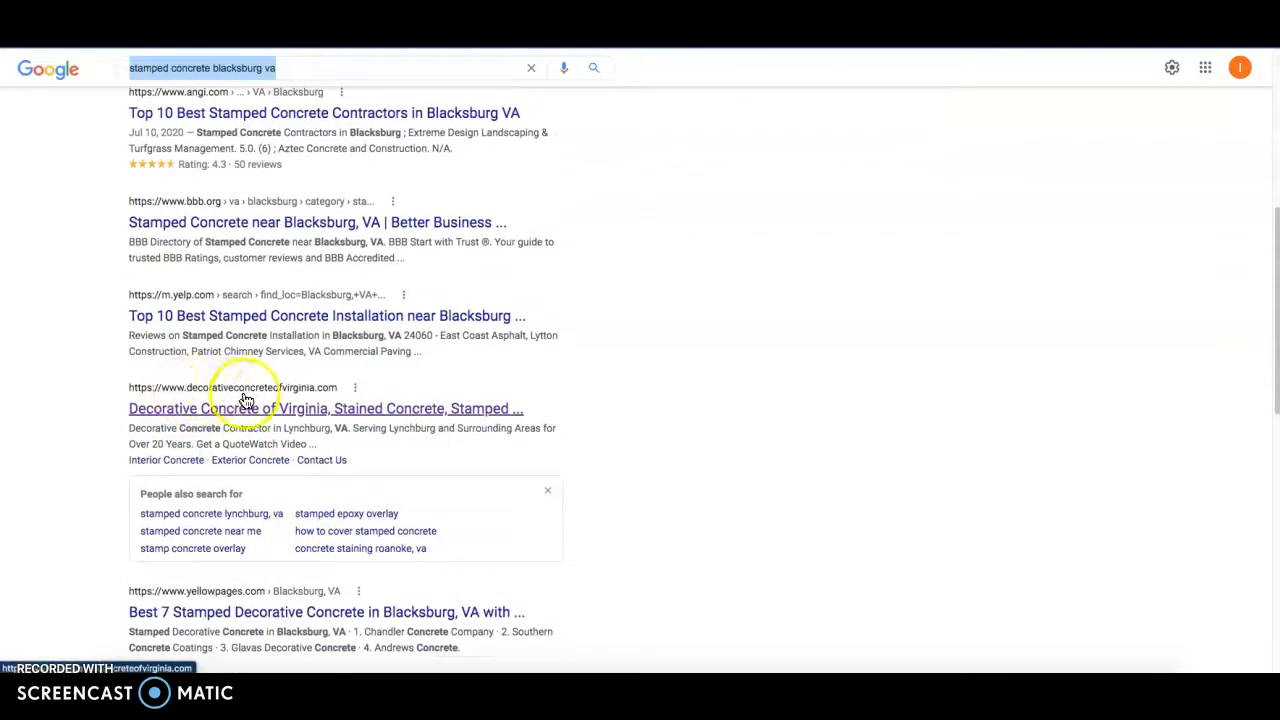
pyautogui.scroll(4, 300, 432)
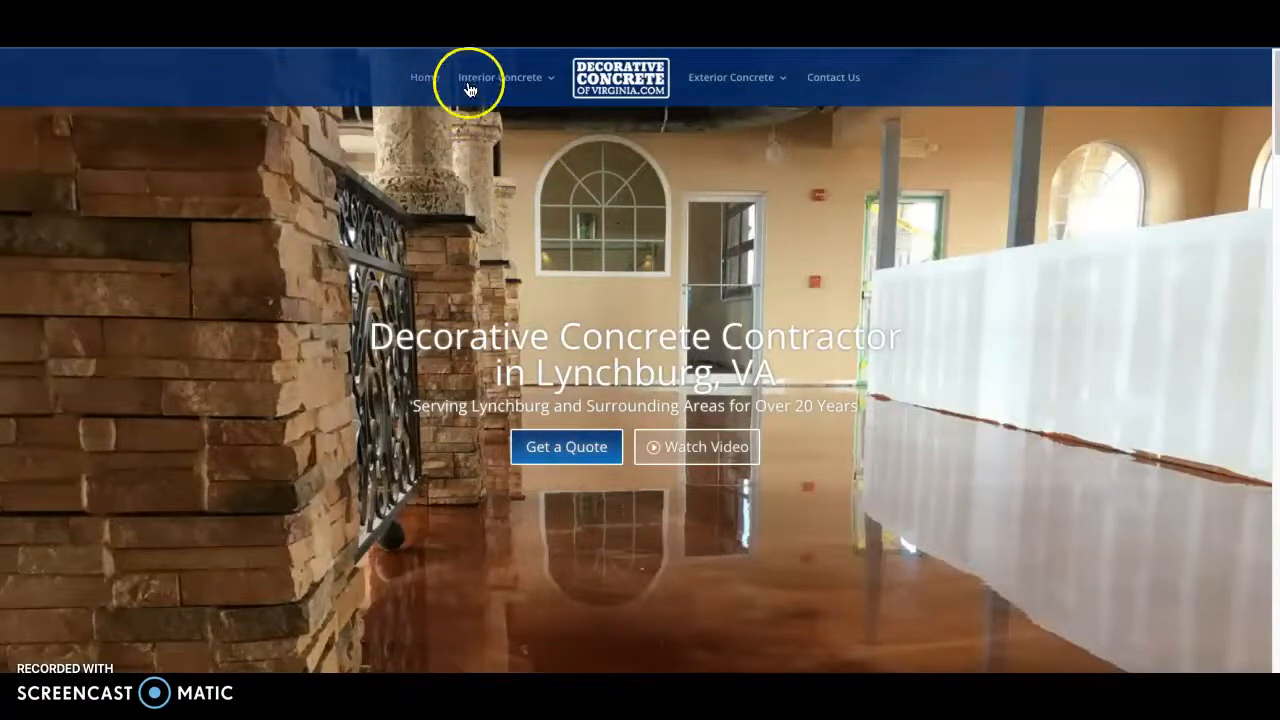
# Look over the Decorative Concrete of Virginia home page, from its banner through the service descriptions to the footer links and service areas.
pyautogui.scroll(-1, 797, 316)
pyautogui.scroll(1, 797, 310)
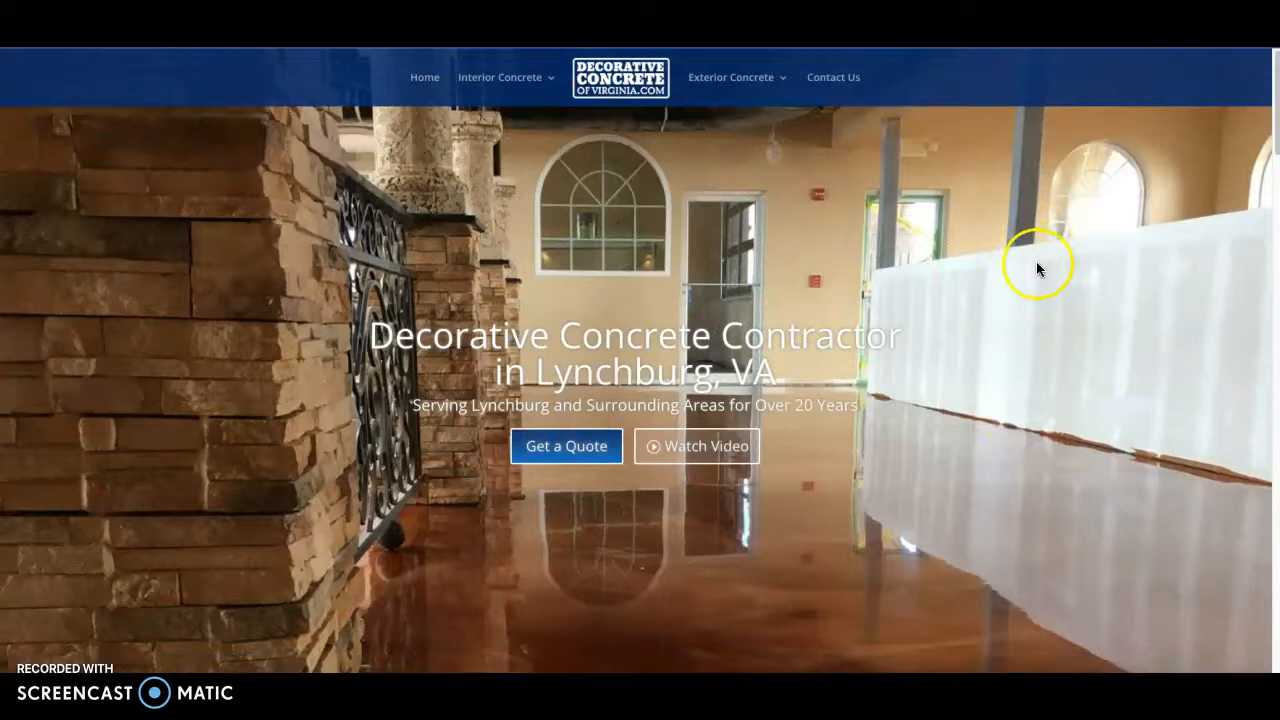
pyautogui.scroll(-10, 1038, 262)
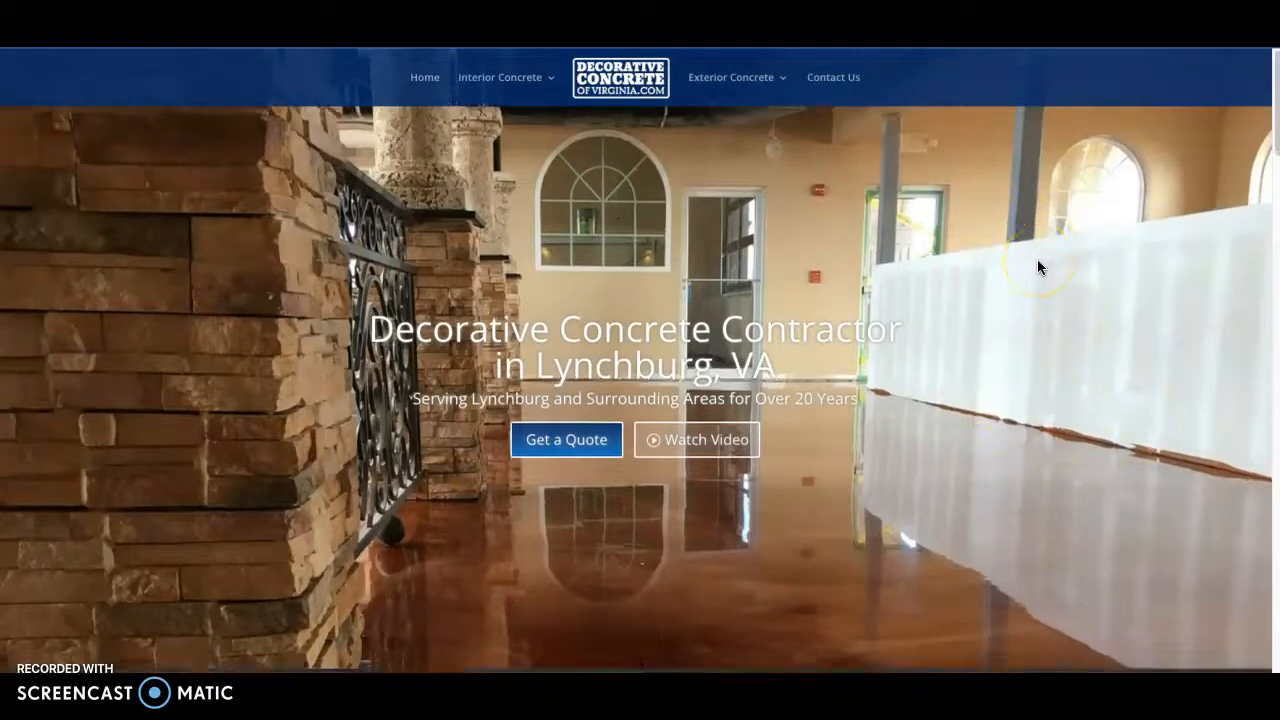
pyautogui.scroll(-8, 1037, 266)
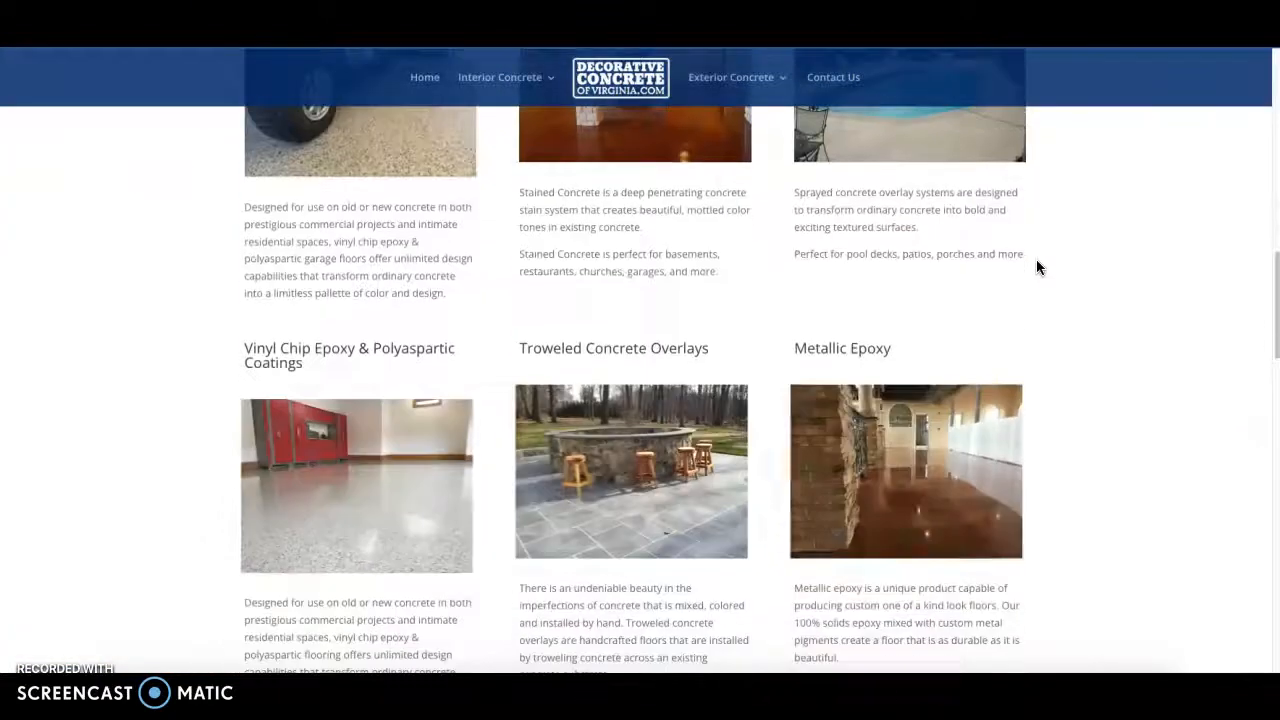
pyautogui.scroll(-15, 648, 316)
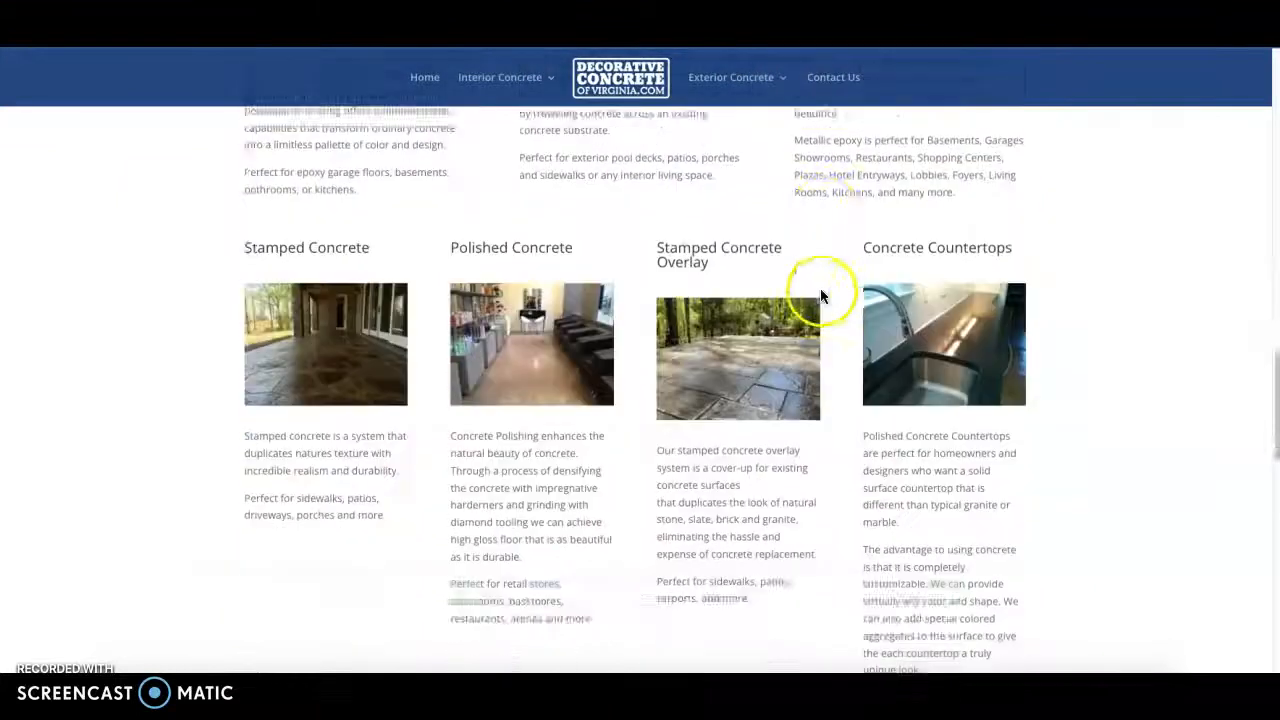
pyautogui.scroll(-5, 597, 300)
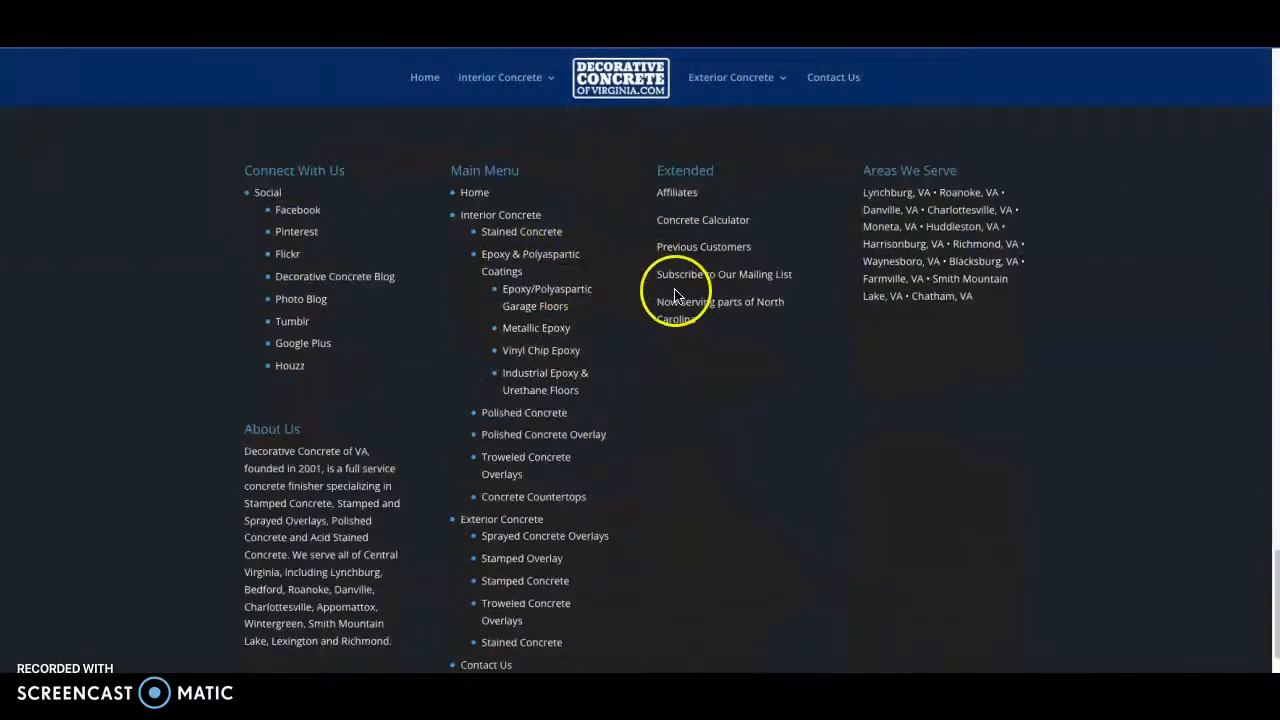
pyautogui.scroll(20, 677, 291)
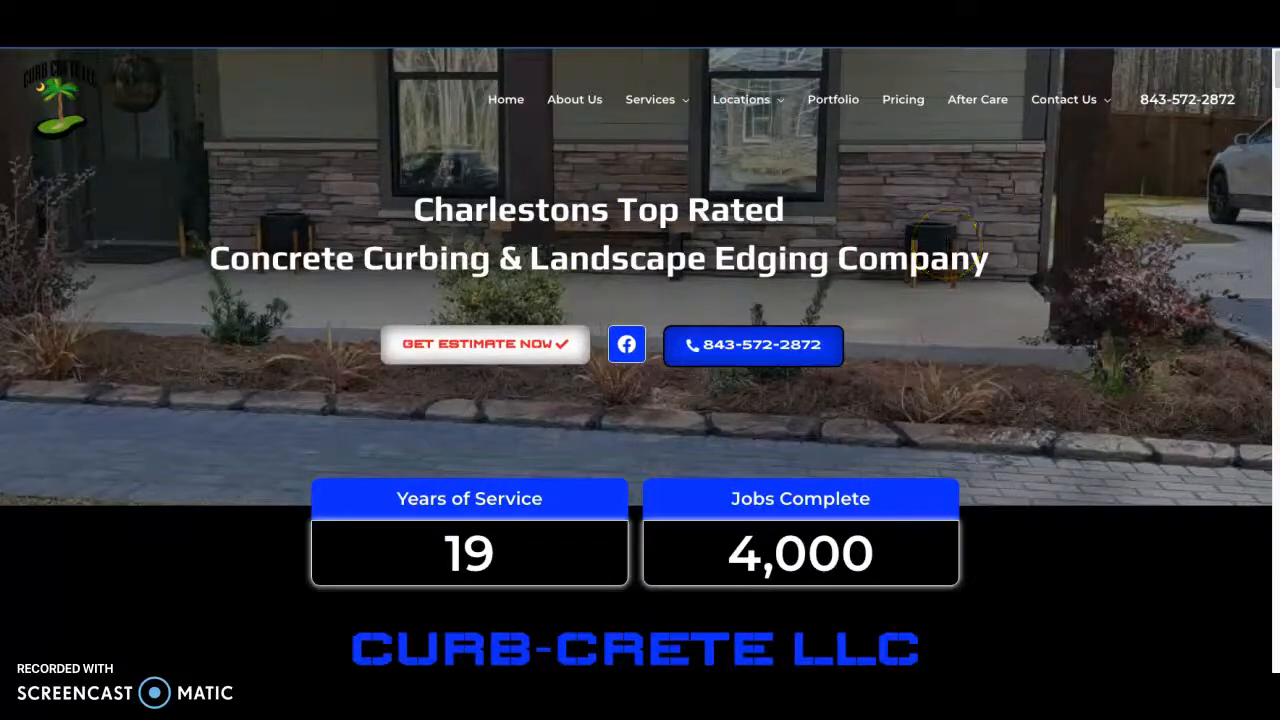
# Examine the Curb-Crete LLC home page's banner, introduction, service area and Color, Curves and Custom Additions sections.
pyautogui.scroll(-2, 914, 348)
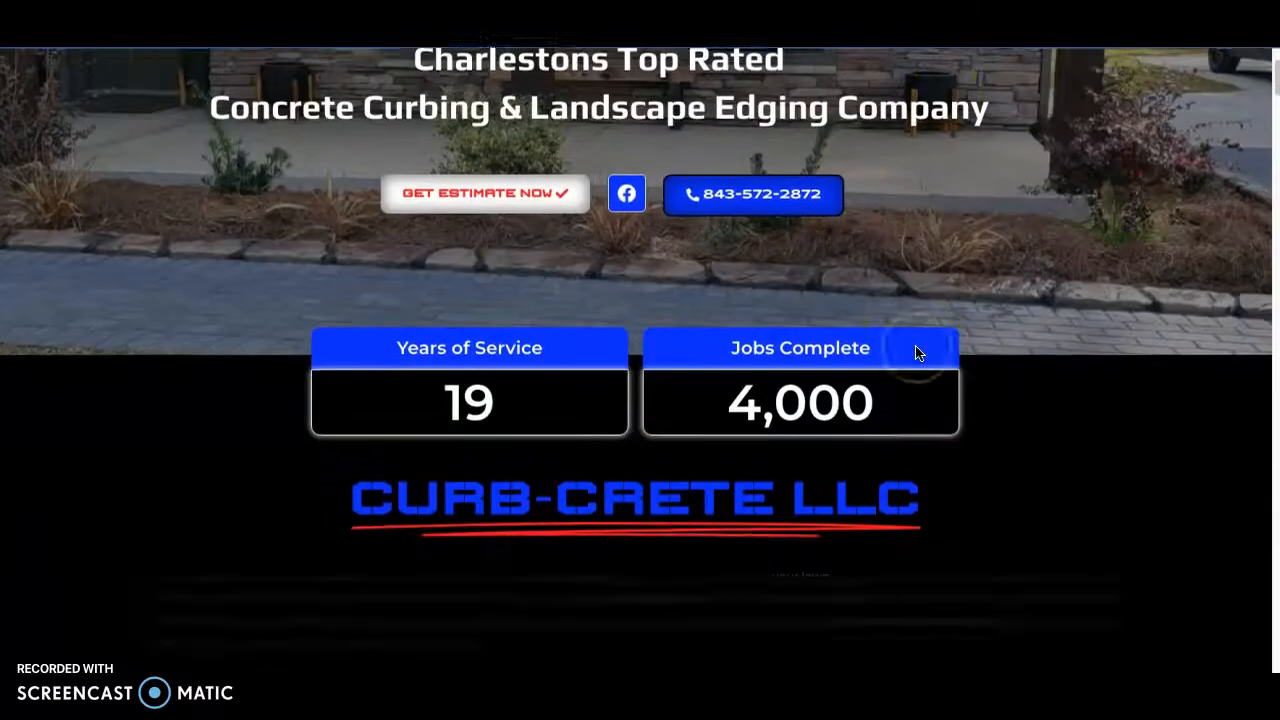
pyautogui.scroll(2, 842, 309)
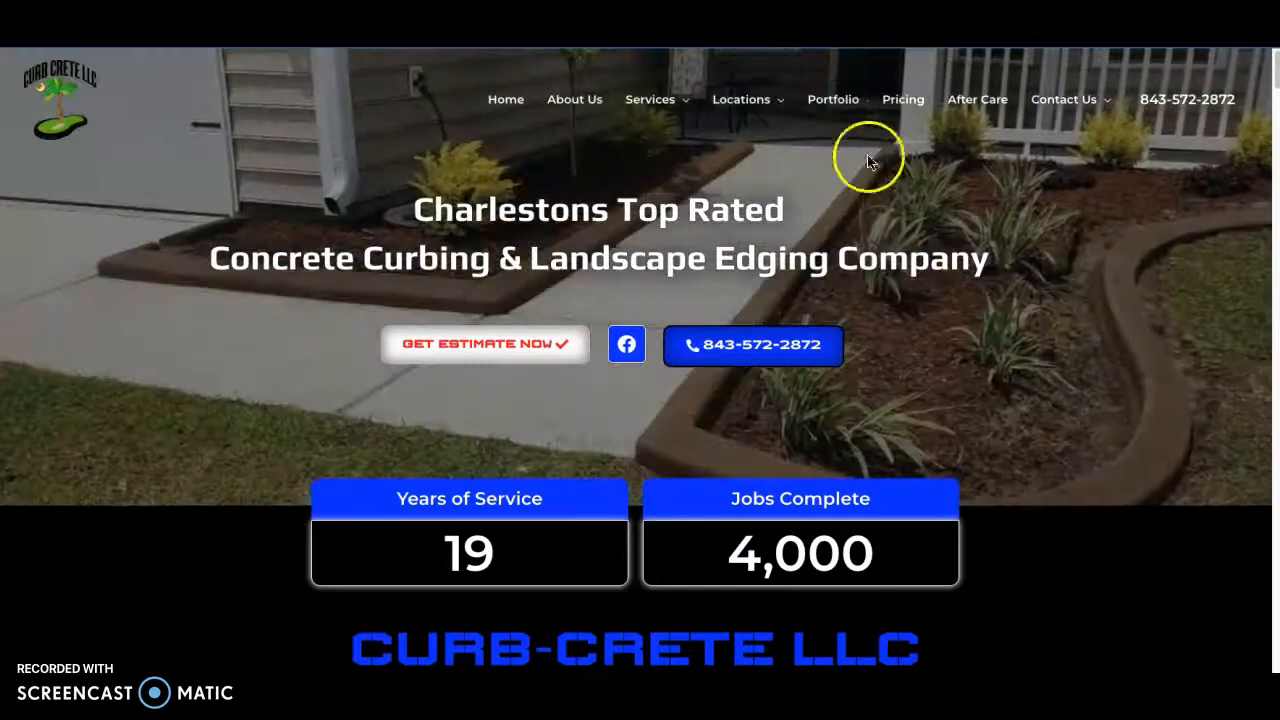
pyautogui.scroll(-2, 650, 260)
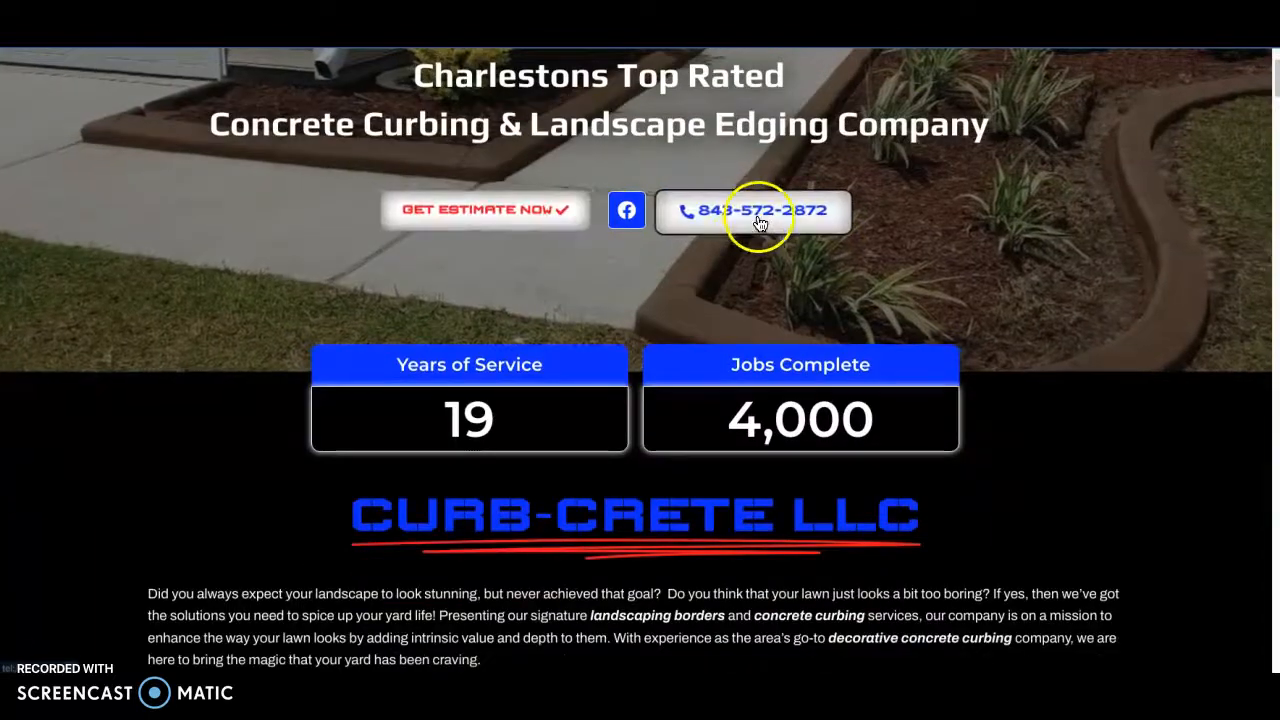
pyautogui.scroll(-10, 614, 374)
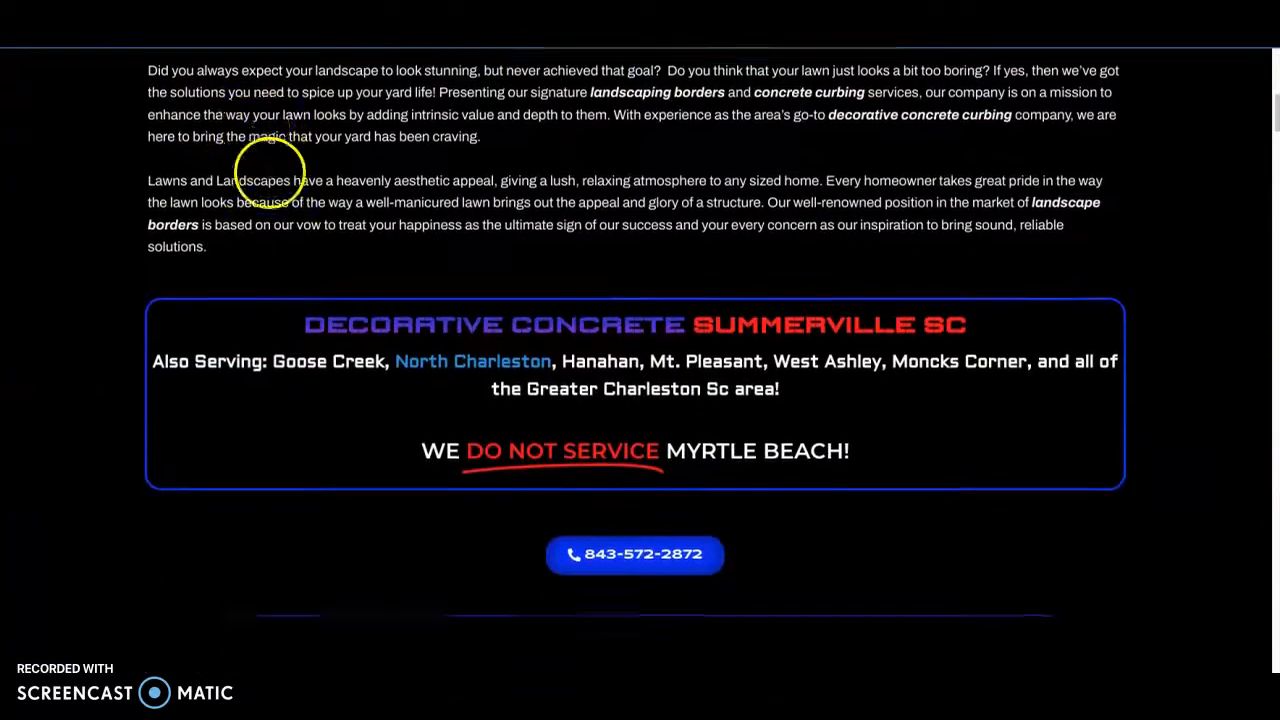
pyautogui.scroll(-10, 460, 205)
pyautogui.scroll(3, 508, 223)
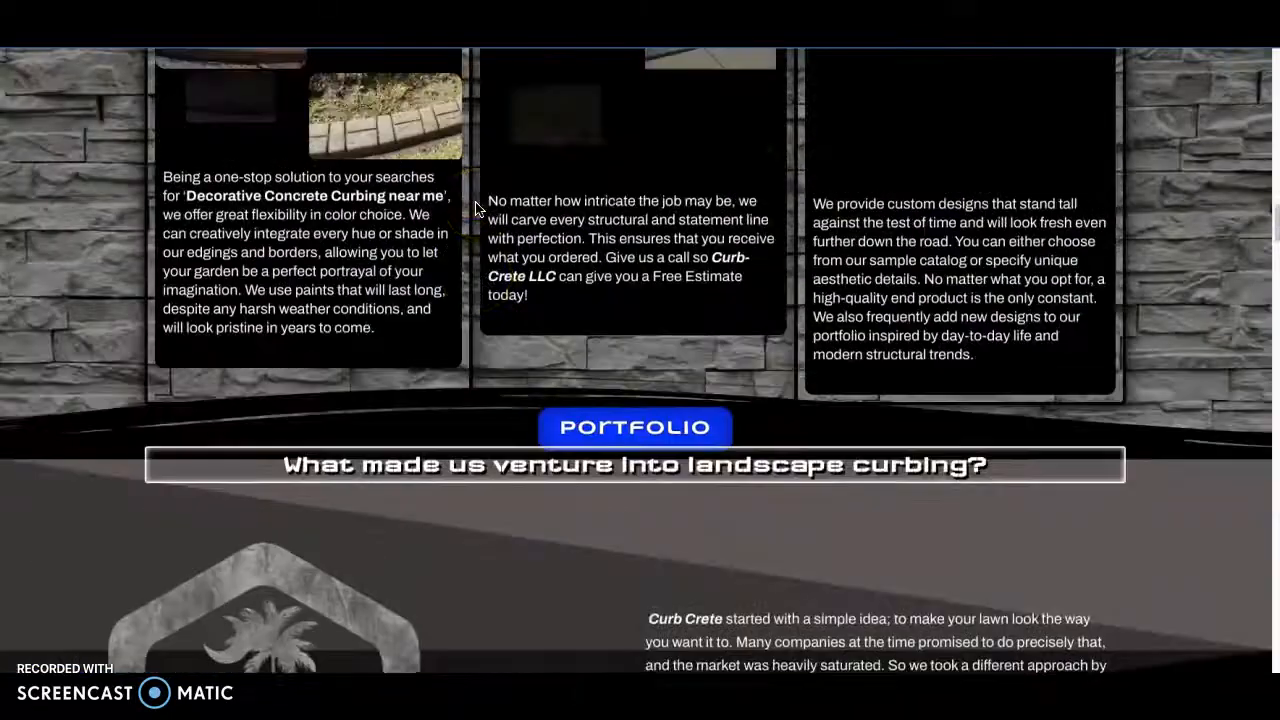
pyautogui.scroll(-2, 149, 329)
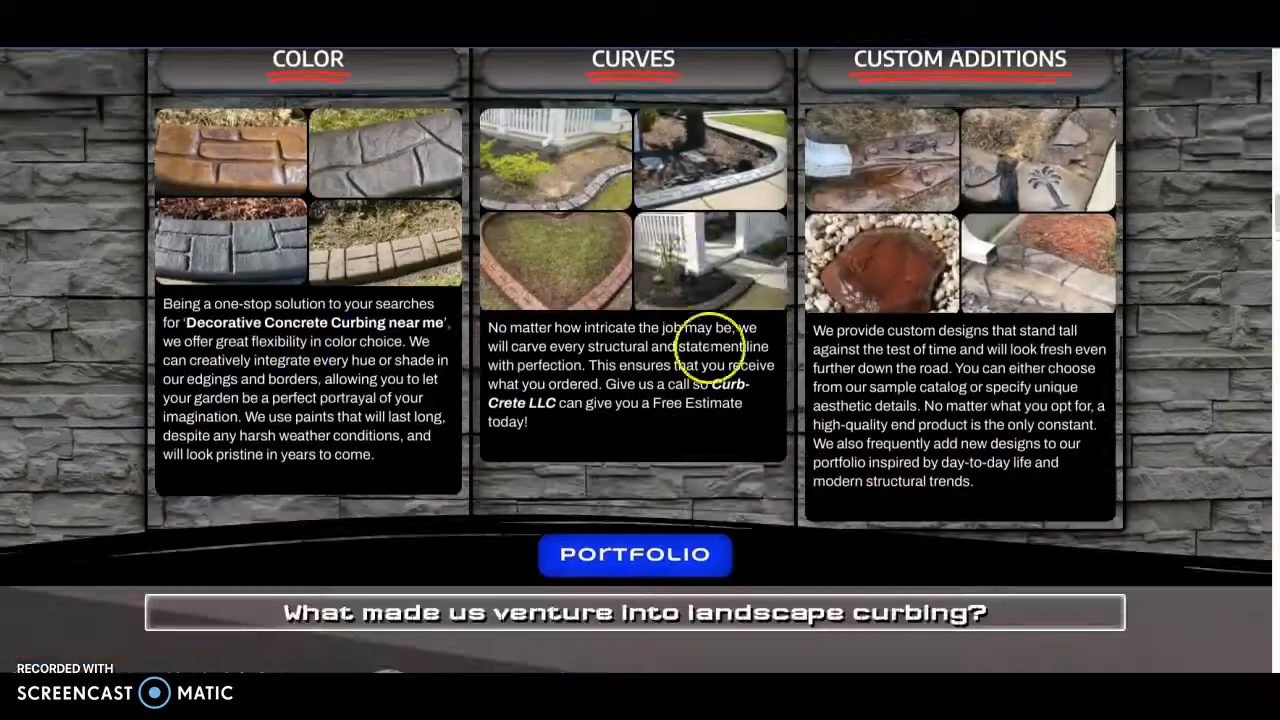
# Read the Curb-Crete company story and Quality Matters section, highlighting the emphasized keyword phrase "Concrete garden edging".
pyautogui.scroll(-2, 686, 374)
pyautogui.scroll(-3, 686, 374)
pyautogui.scroll(-2, 786, 286)
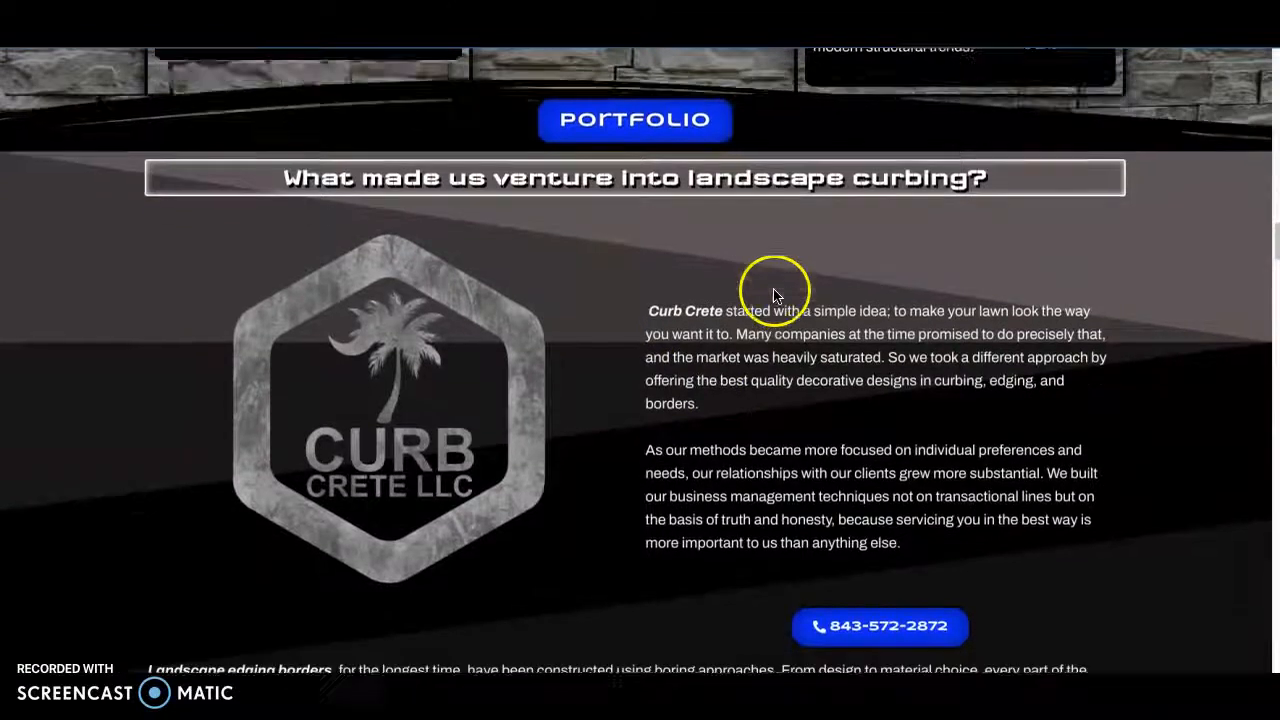
pyautogui.scroll(-3, 792, 290)
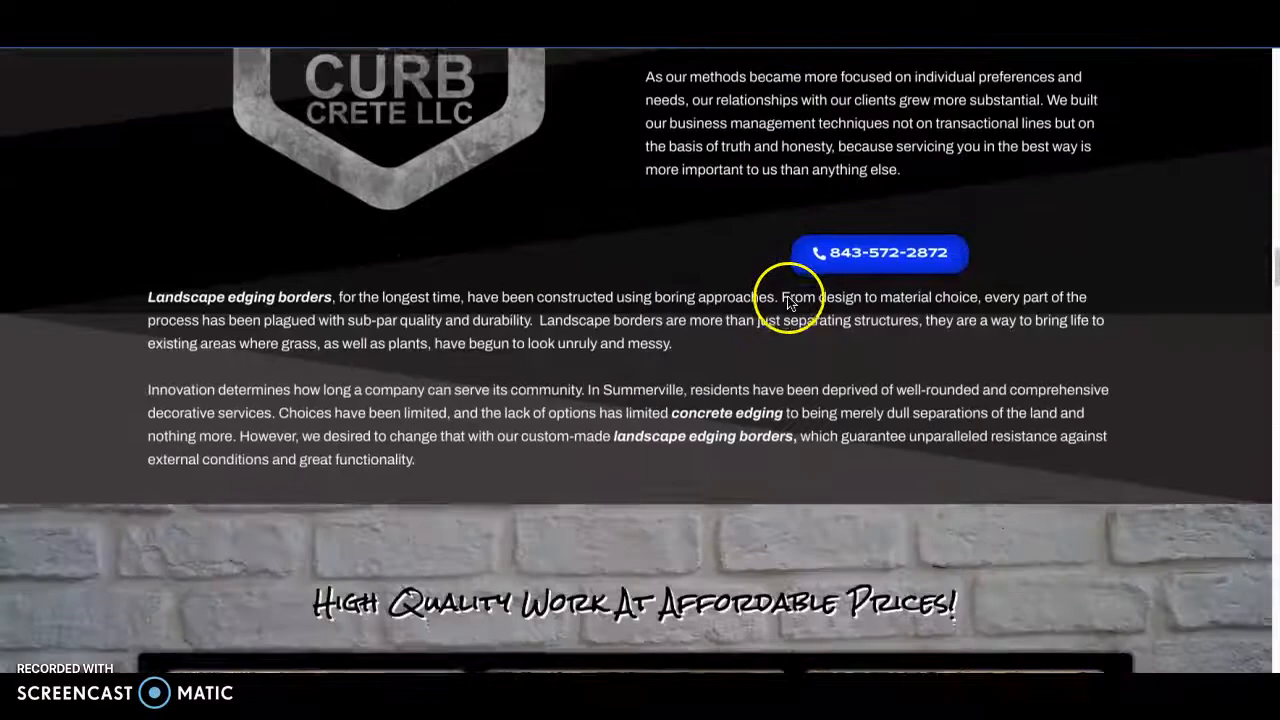
pyautogui.moveTo(150, 268); pyautogui.dragTo(300, 275)
pyautogui.scroll(-12, 510, 305)
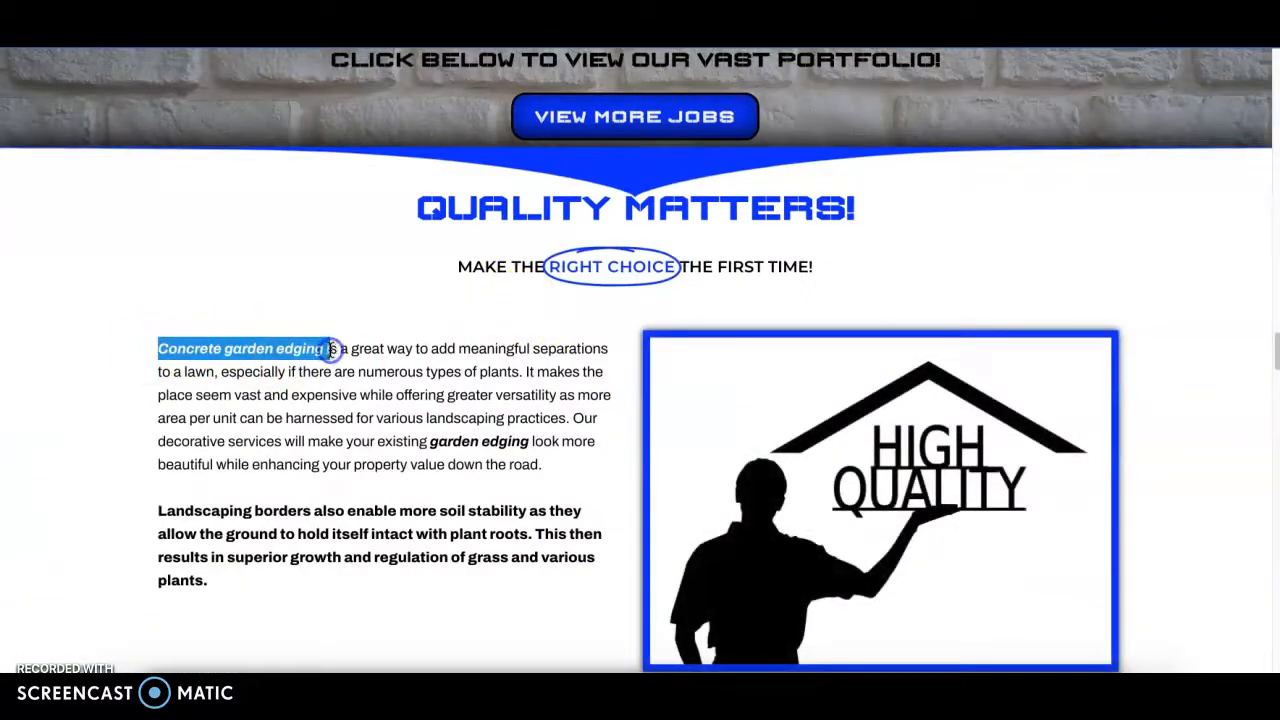
# Examine the Curb-Crete page's Soil Stability, decorative curbing services, Concrete Landscape Edging, award and review sections.
pyautogui.scroll(-8, 457, 428)
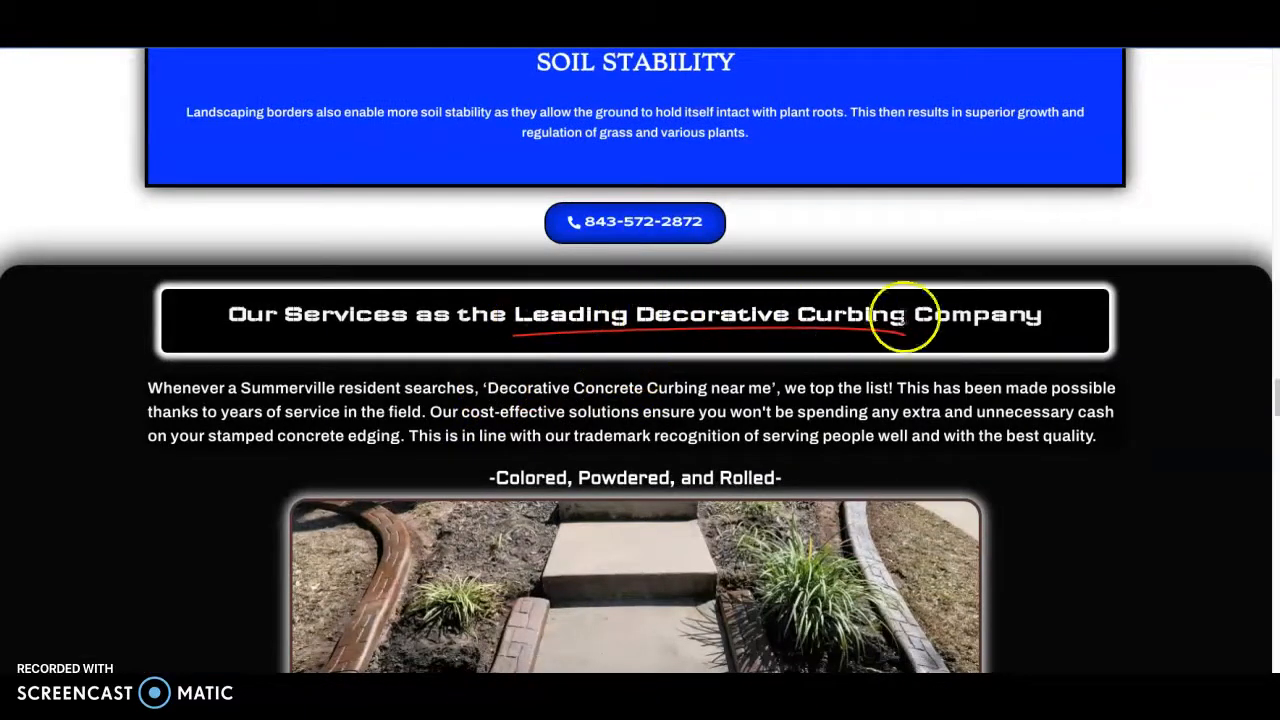
pyautogui.scroll(-5, 350, 400)
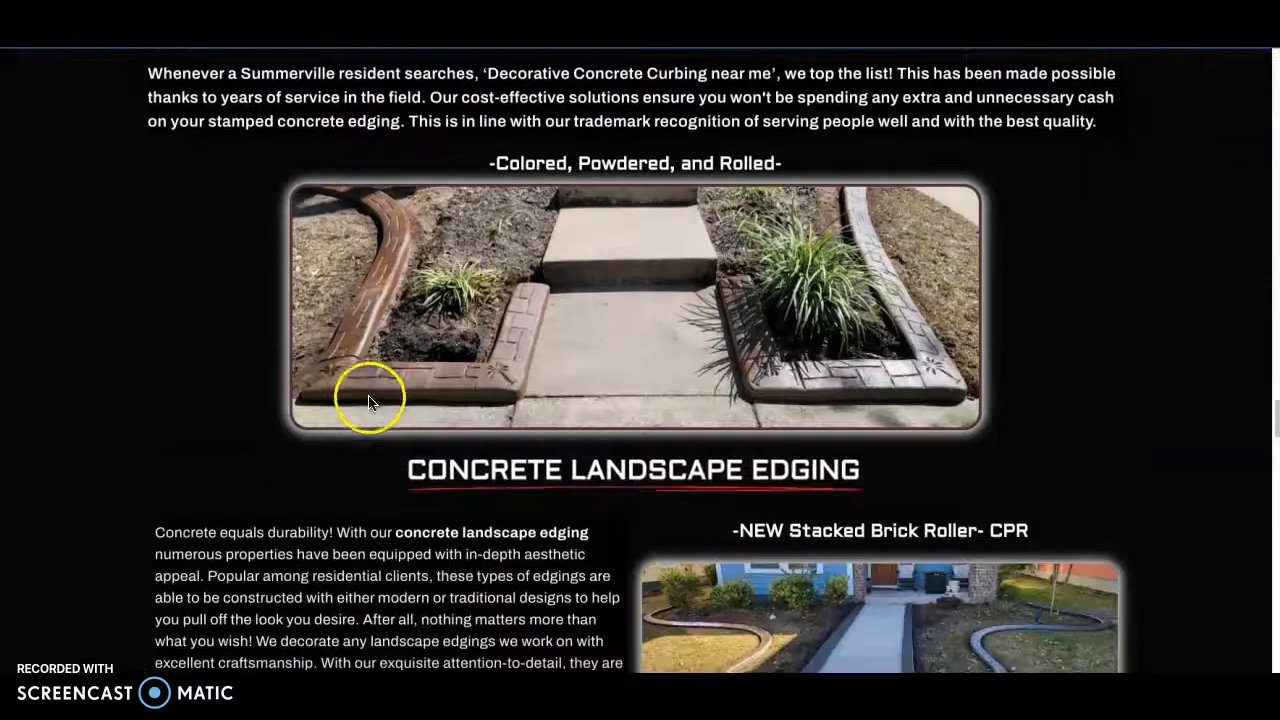
pyautogui.scroll(-1, 288, 380)
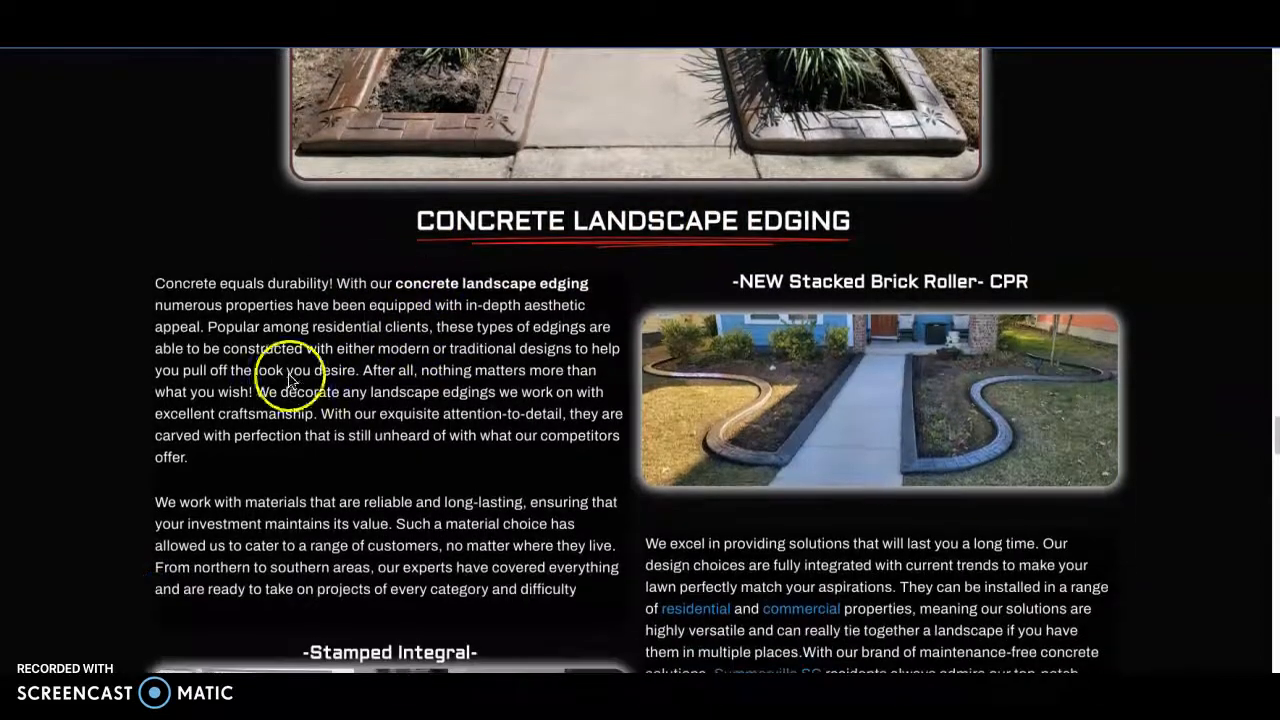
pyautogui.scroll(-3, 529, 400)
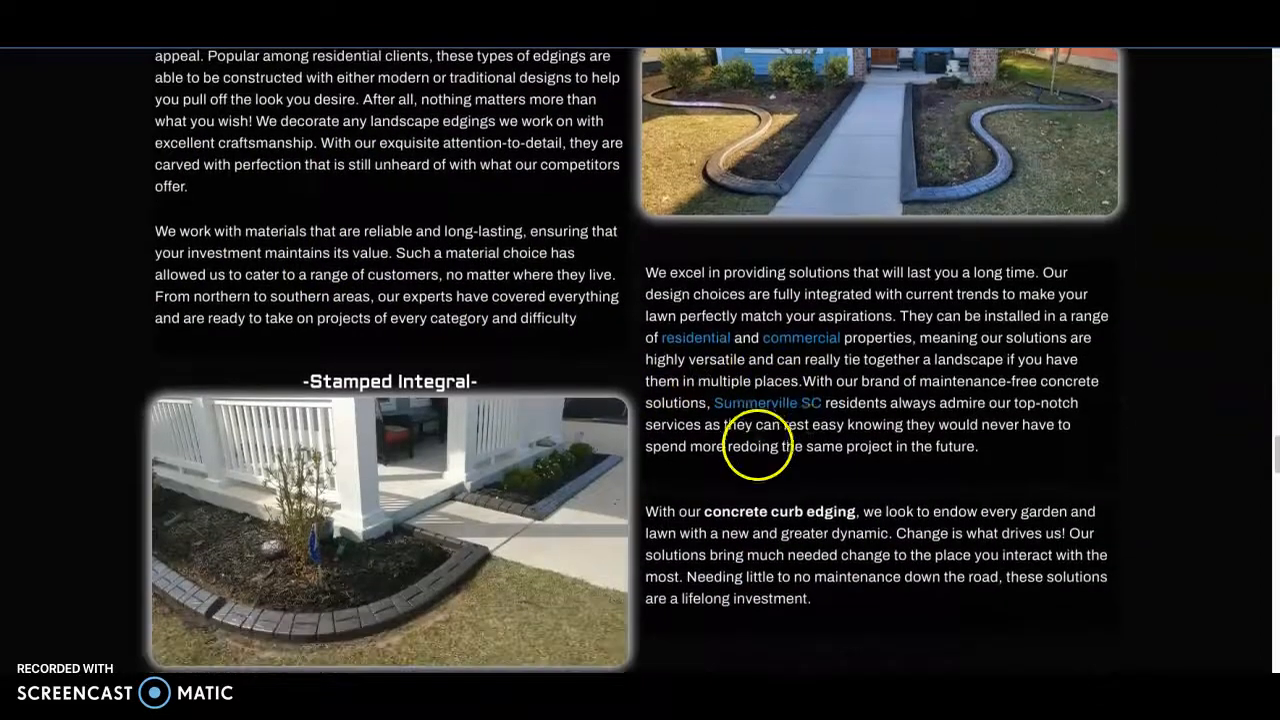
pyautogui.scroll(-15, 825, 461)
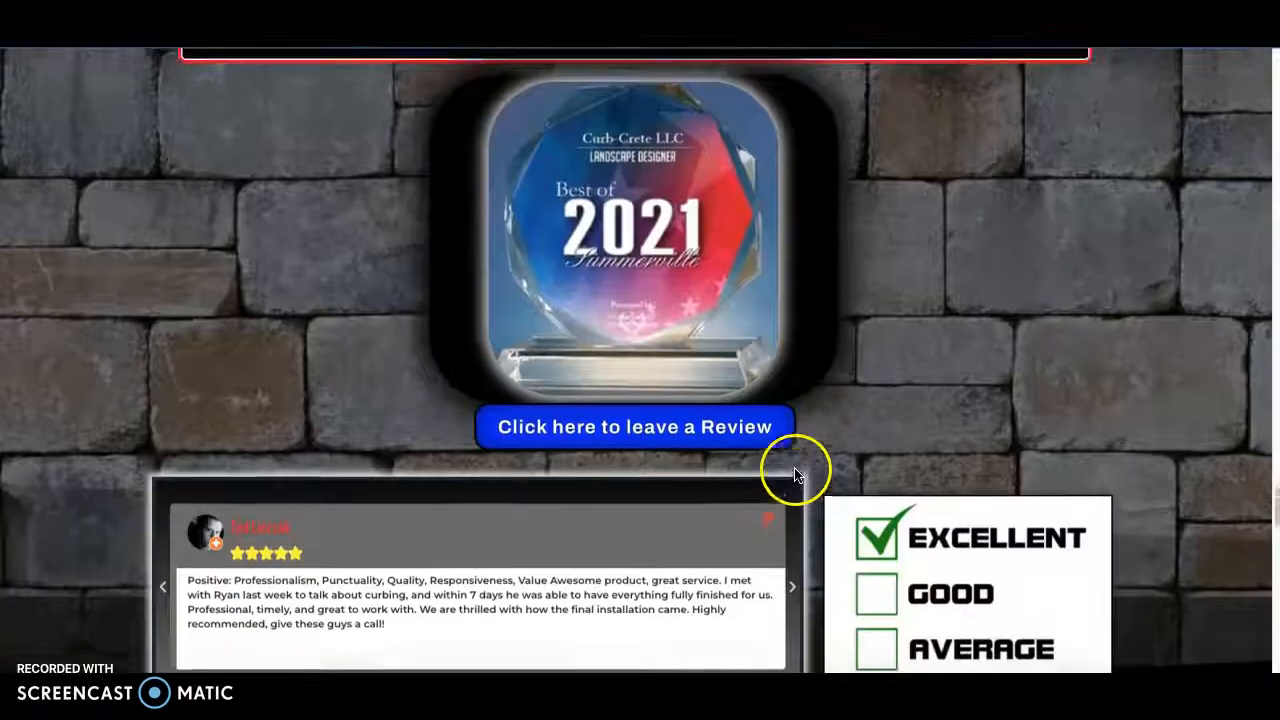
pyautogui.scroll(20, 793, 474)
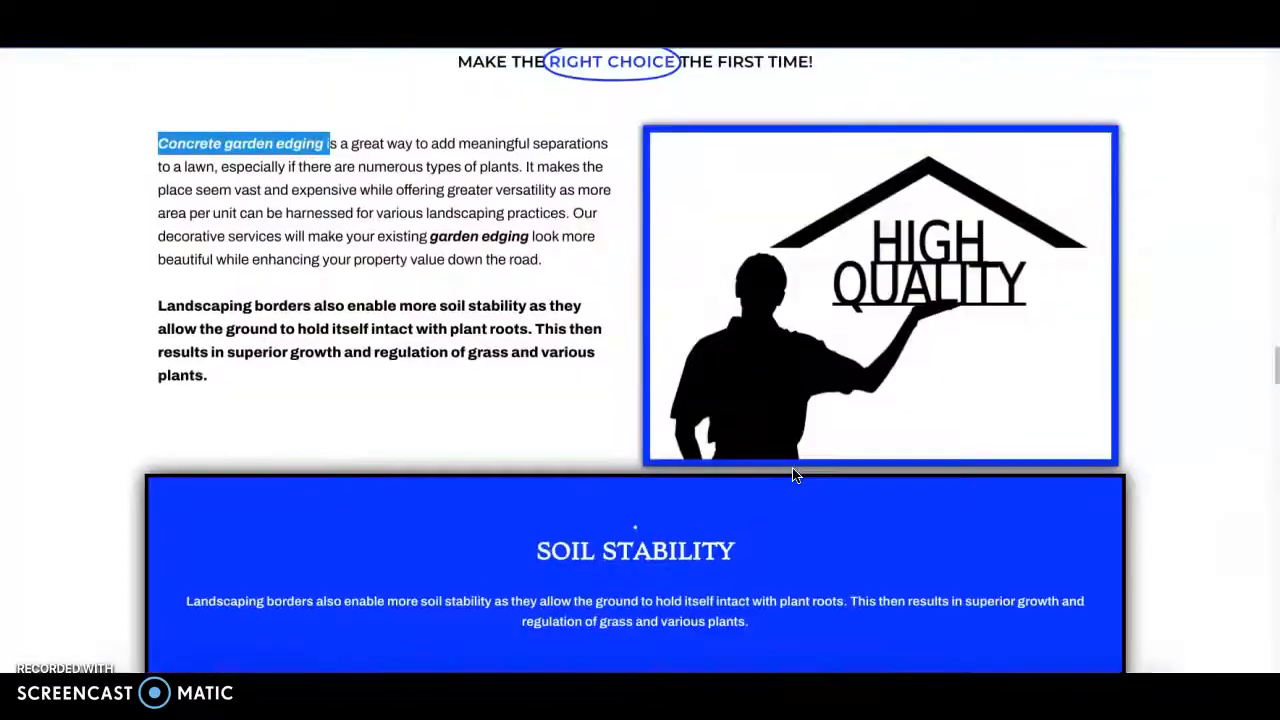
pyautogui.scroll(-10, 375, 287)
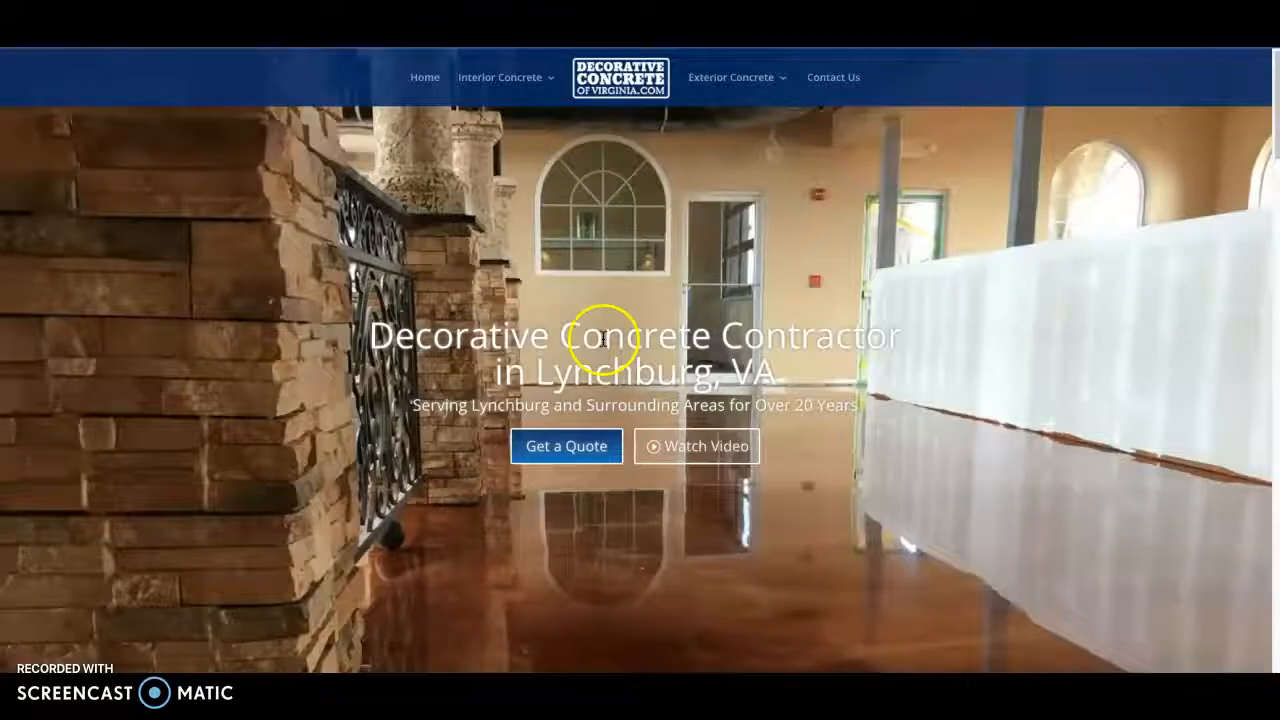
# Look through the Decorative Concrete of Virginia home page again down to its blog slider and return to the banner.
pyautogui.scroll(-10, 600, 329)
pyautogui.scroll(-10, 680, 372)
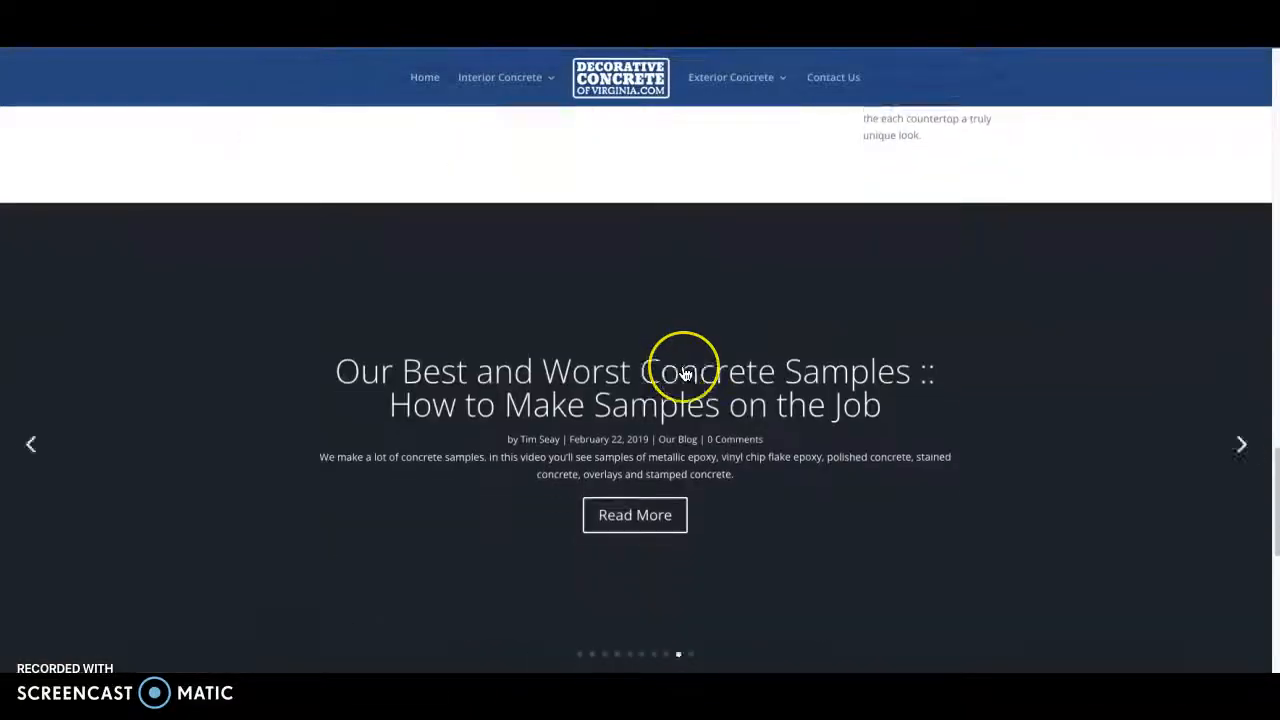
pyautogui.scroll(12, 589, 371)
pyautogui.scroll(15, 543, 356)
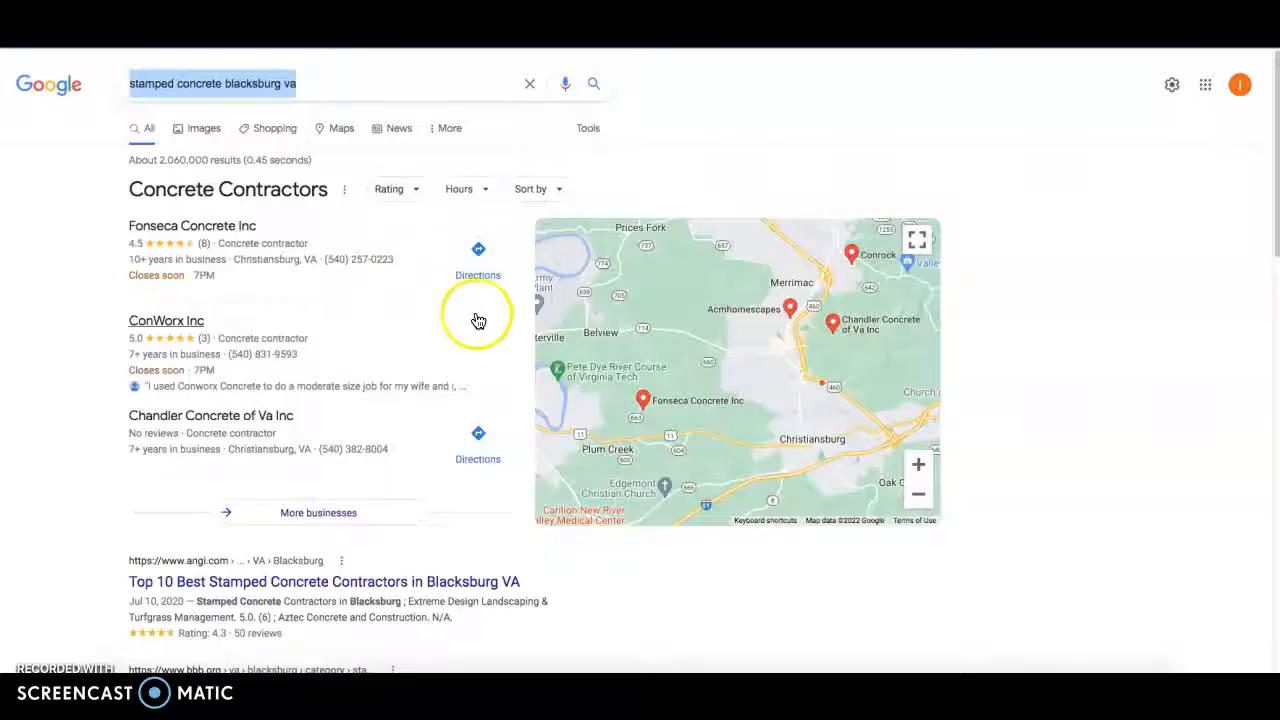
# Review the Google results for "stamped concrete blacksburg va", checking the query, local businesses, organic listings and related searches.
pyautogui.scroll(-1, 529, 310)
pyautogui.scroll(1, 528, 316)
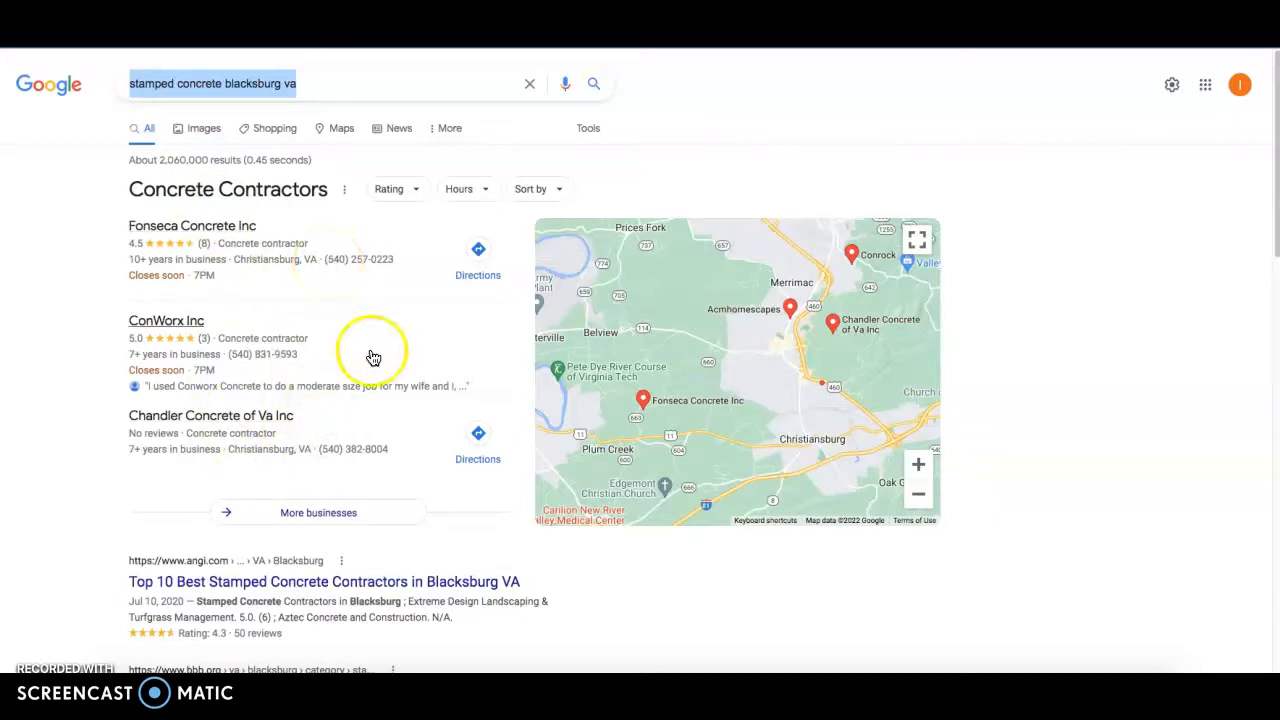
pyautogui.click(374, 88)
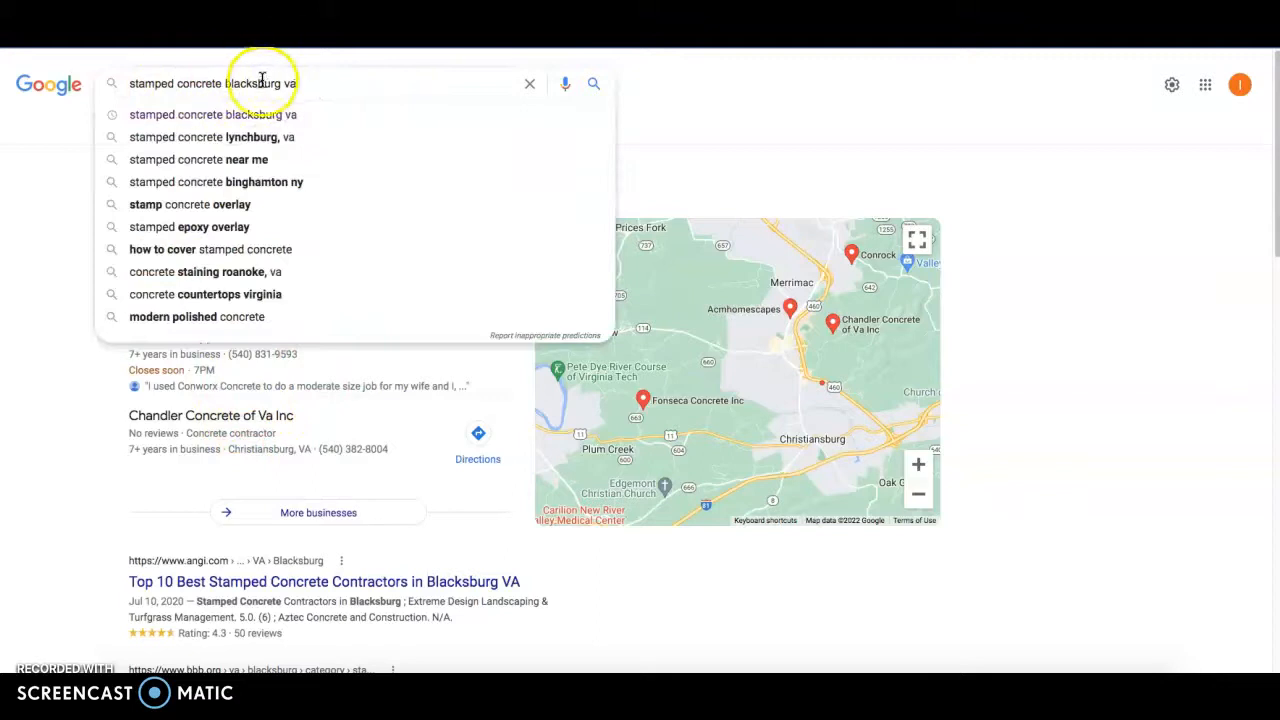
pyautogui.click(741, 142)
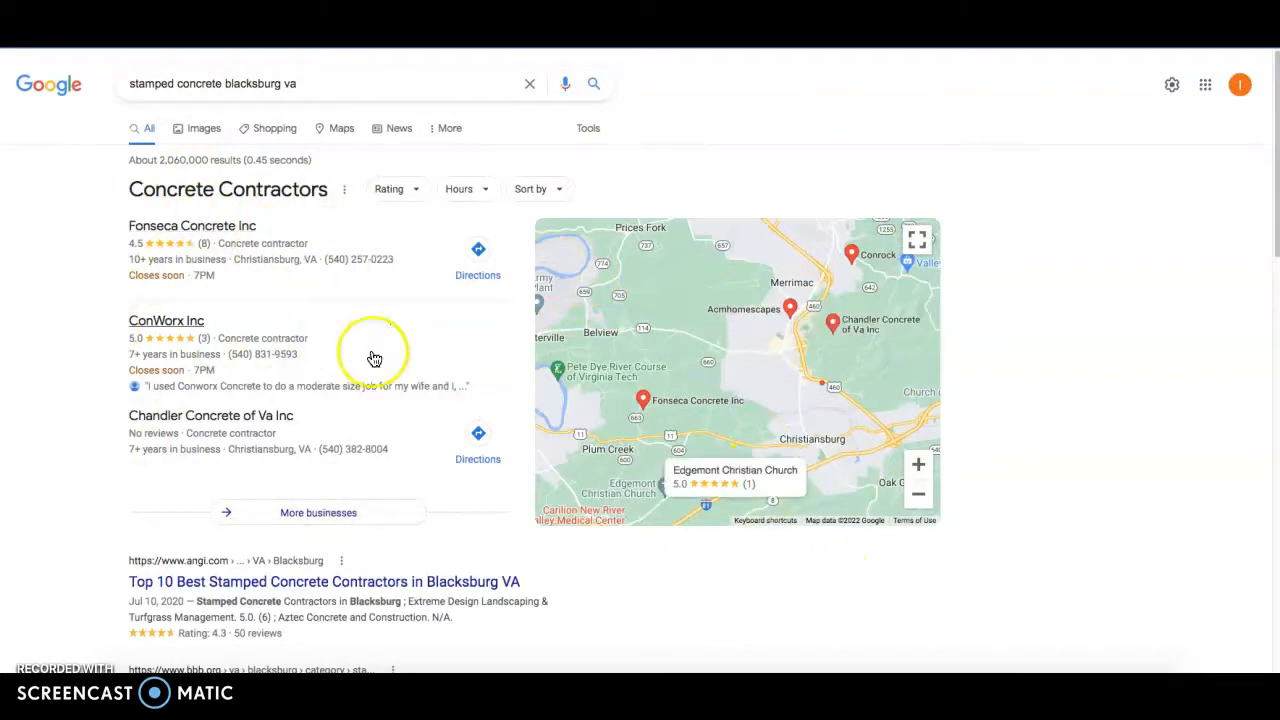
pyautogui.scroll(-2, 400, 390)
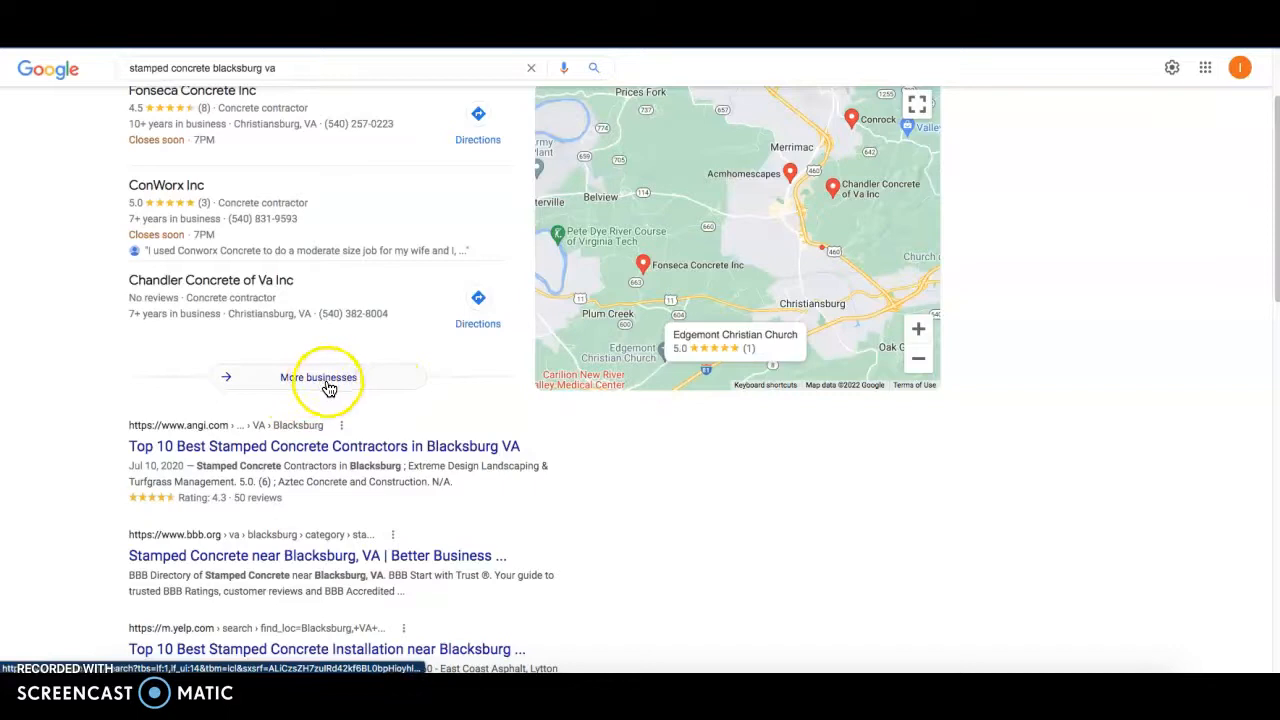
pyautogui.scroll(-5, 322, 387)
pyautogui.scroll(-6, 352, 290)
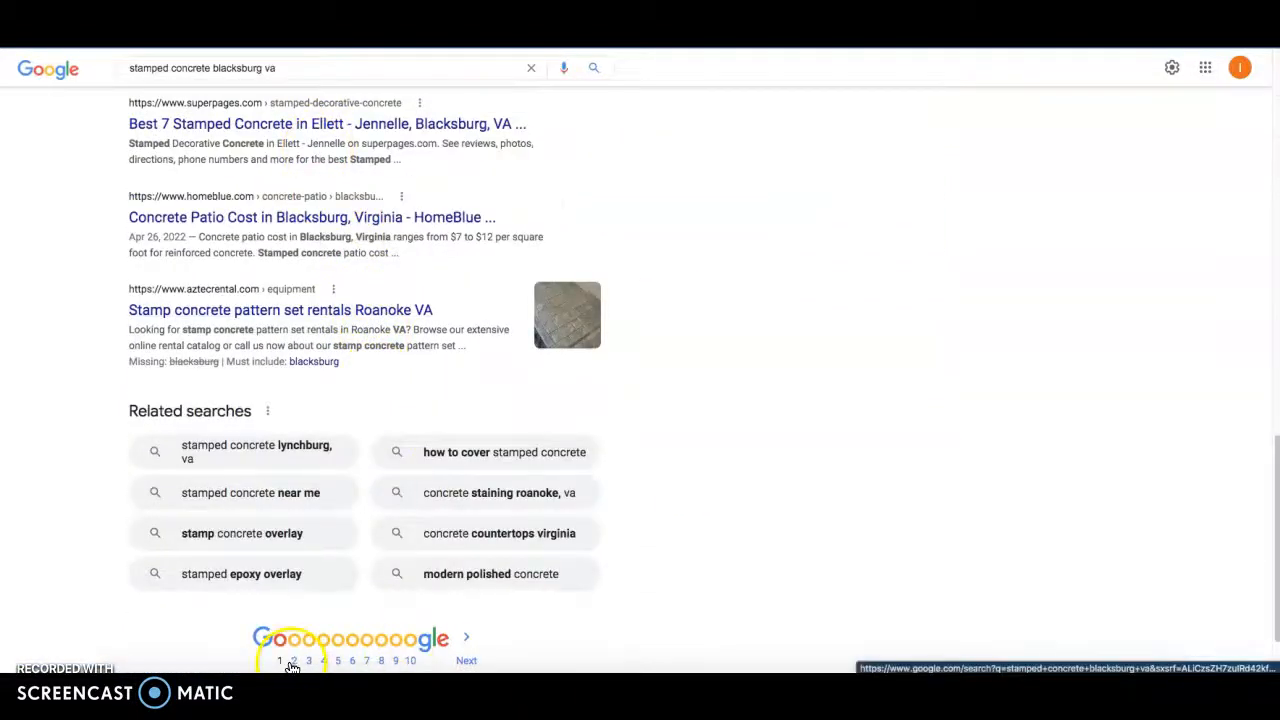
pyautogui.scroll(10, 334, 514)
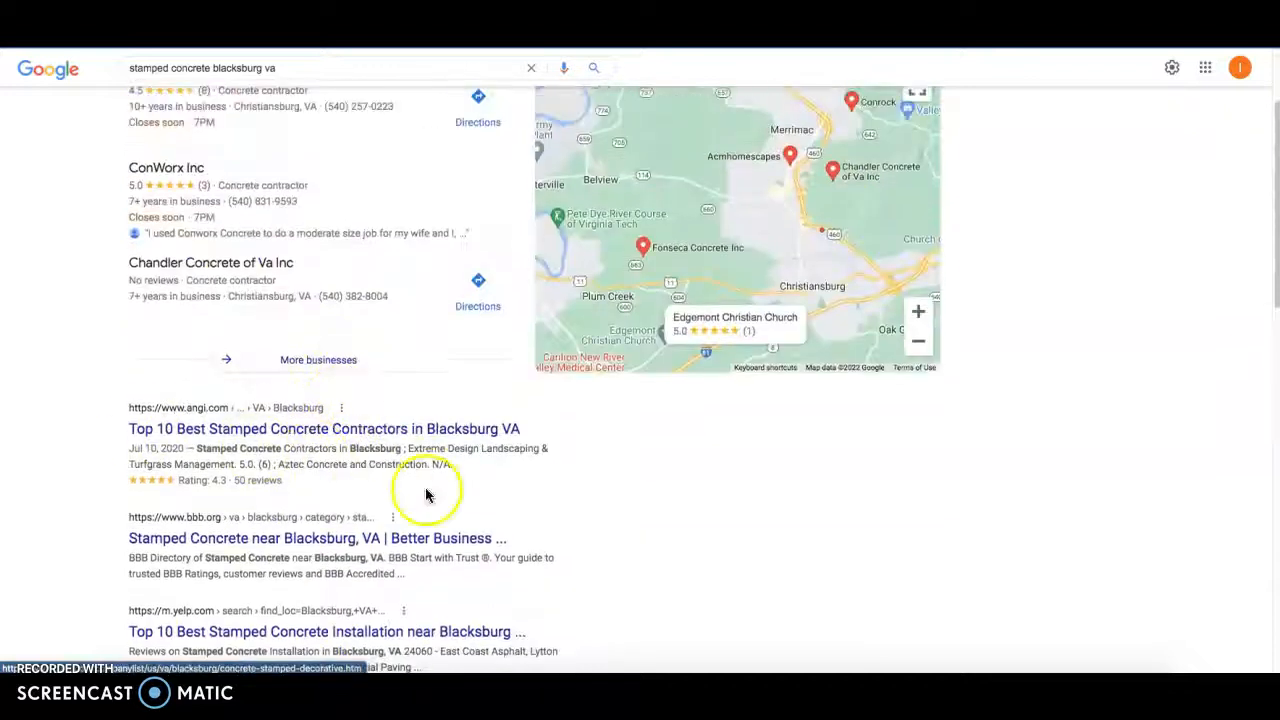
# Review the Google results again, comparing the local concrete contractors with the organic listings down to Decorative Concrete of Virginia.
pyautogui.scroll(2, 400, 495)
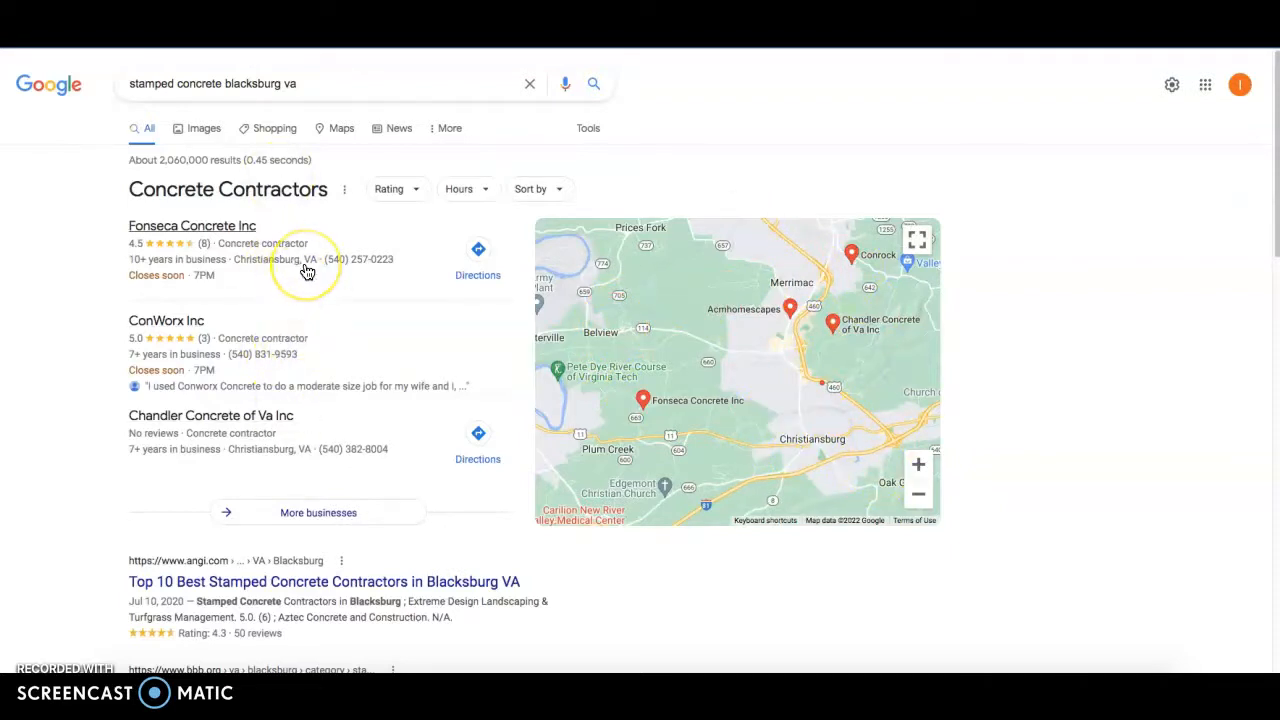
pyautogui.scroll(-1, 307, 272)
pyautogui.scroll(2, 327, 275)
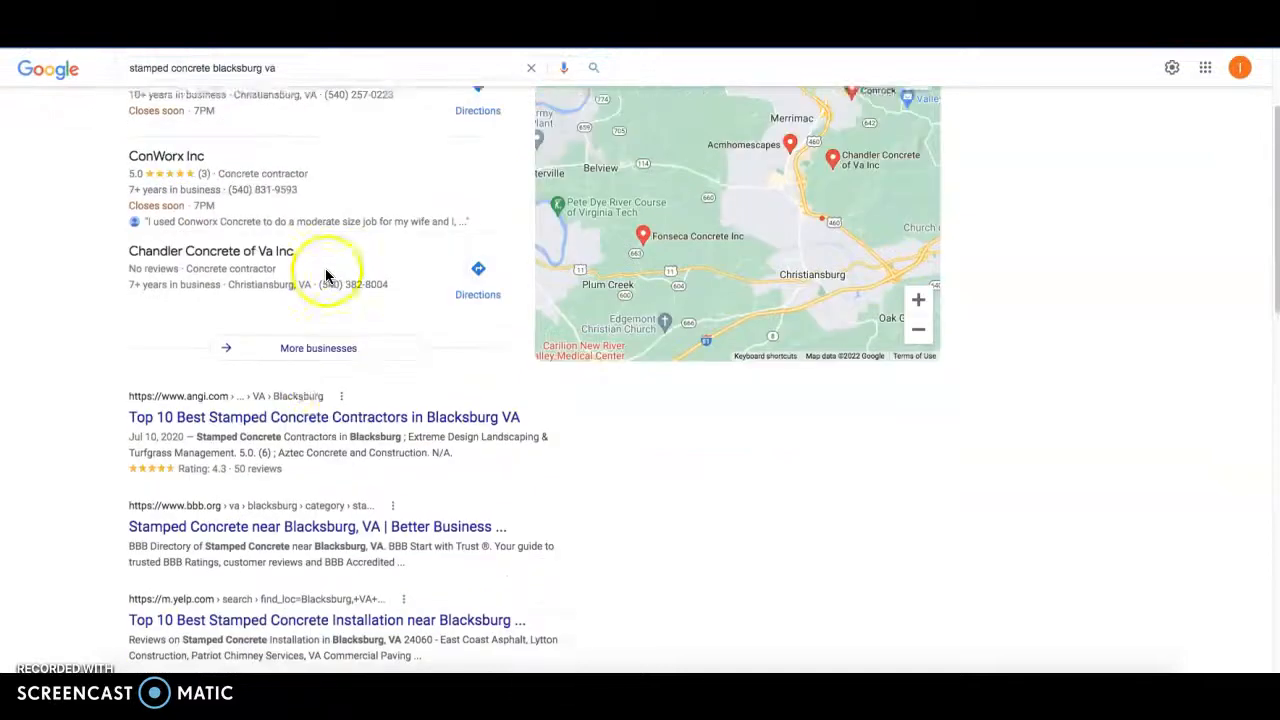
pyautogui.scroll(-3, 74, 234)
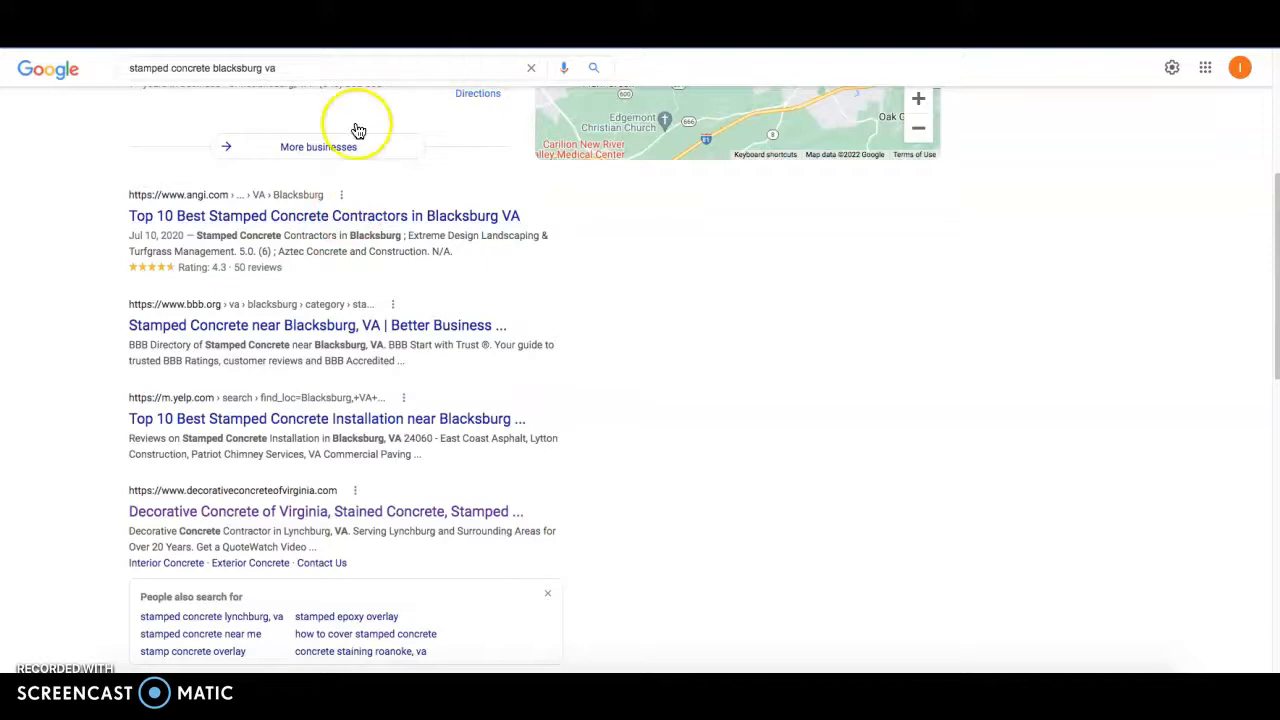
pyautogui.scroll(4, 360, 132)
pyautogui.scroll(-3, 270, 390)
pyautogui.scroll(-2, 258, 408)
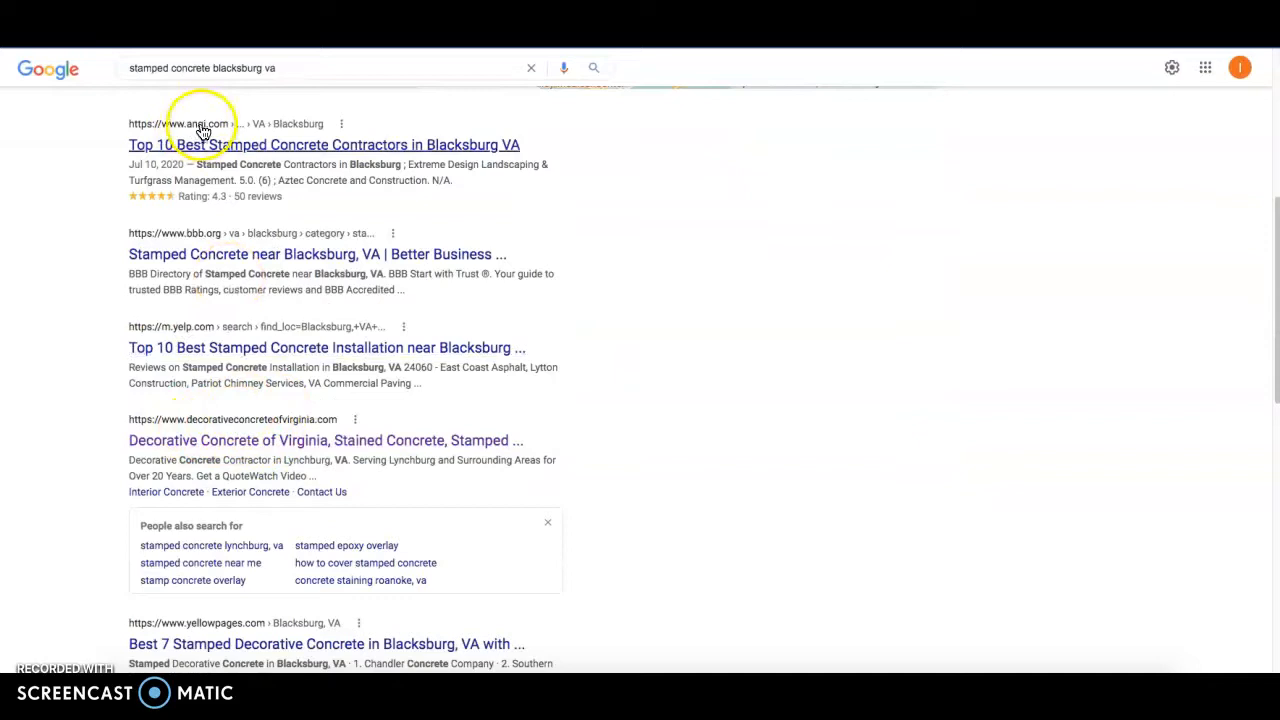
# Switch to the Ahrefs Site Explorer overview of decorativeconcreteofvirginia.com and highlight its organic traffic figure.
pyautogui.click(275, 441)
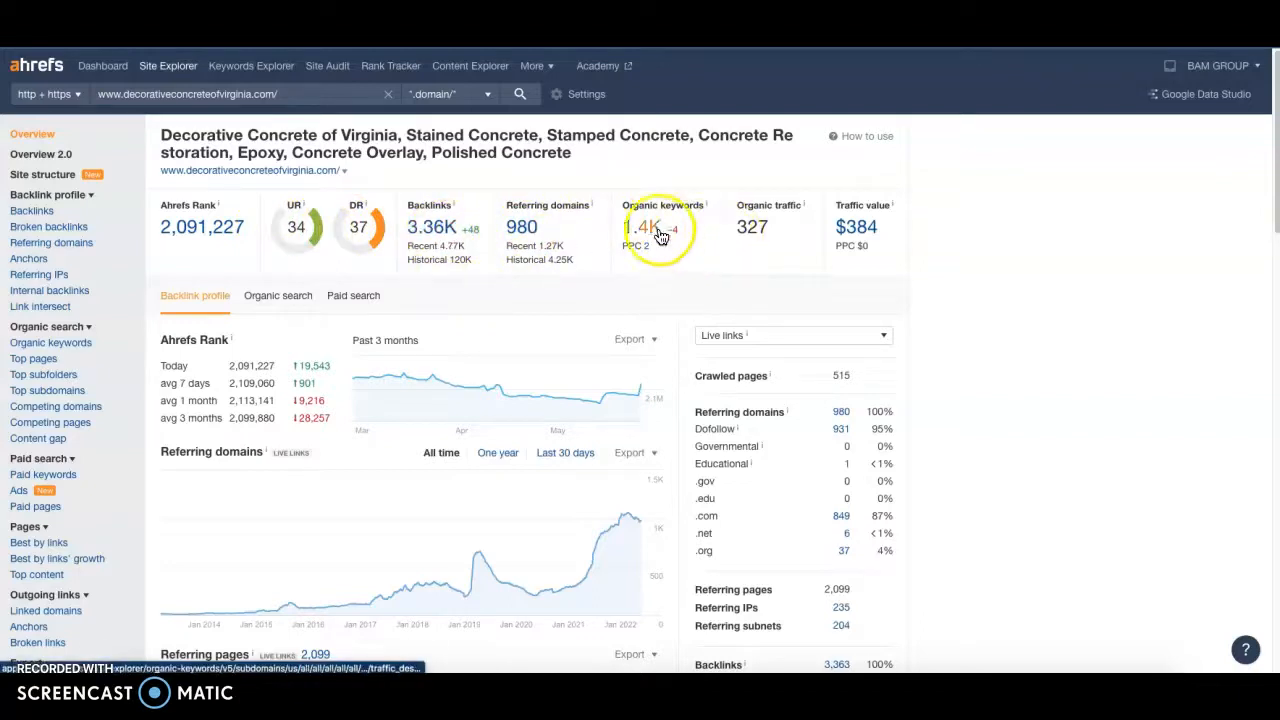
pyautogui.click(775, 230)
pyautogui.moveTo(775, 230); pyautogui.dragTo(733, 233)
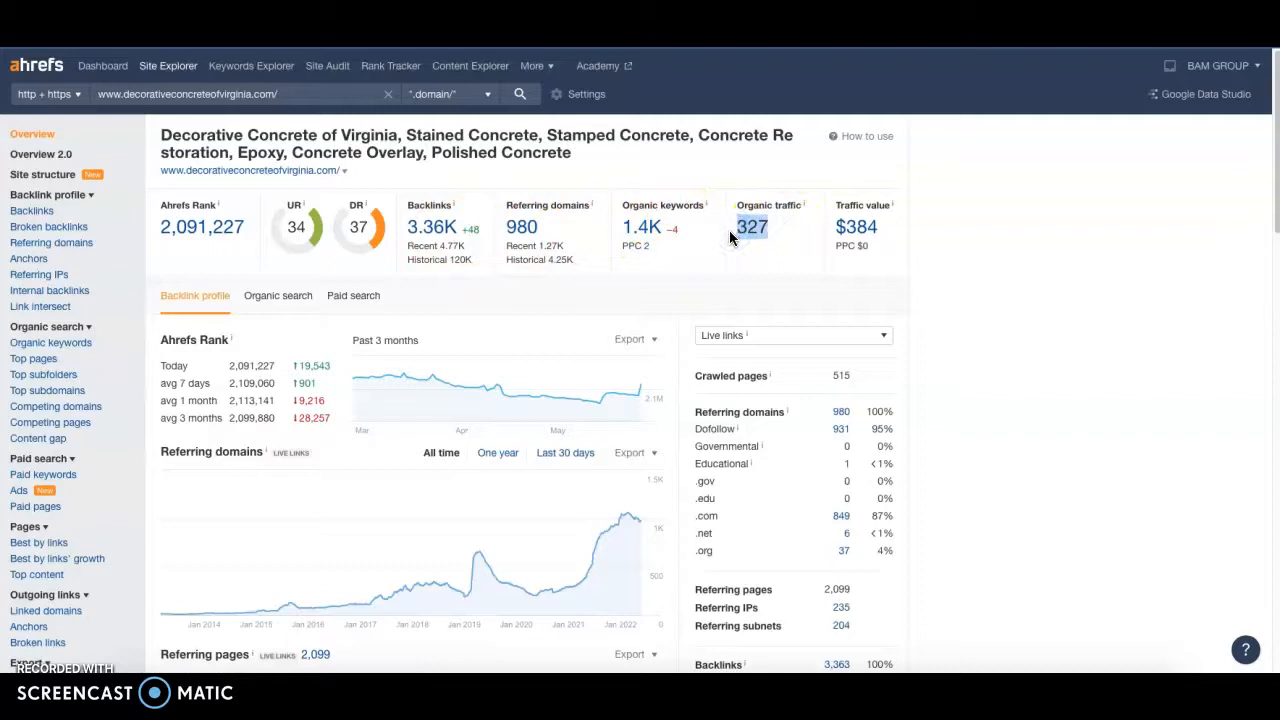
# Glance back at the Decorative Concrete of Virginia website and Google results, then recheck the organic traffic in the Ahrefs overview.
pyautogui.click(390, 40)
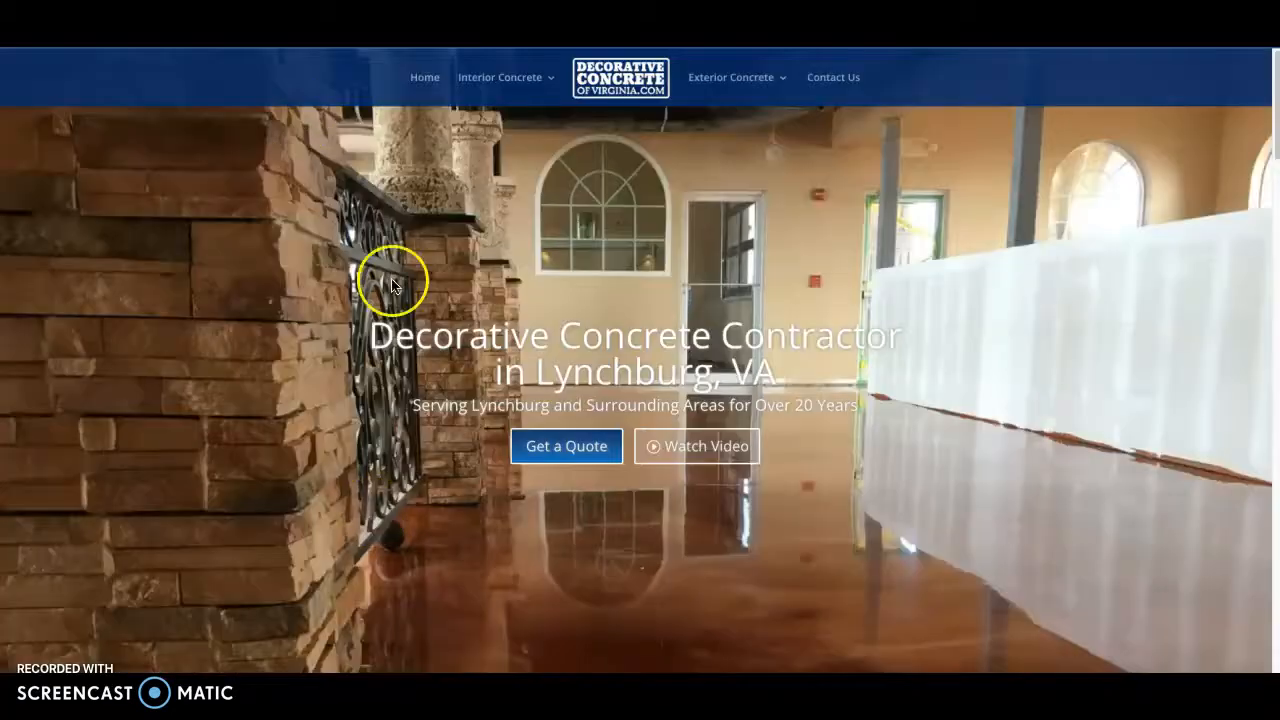
pyautogui.click(335, 40)
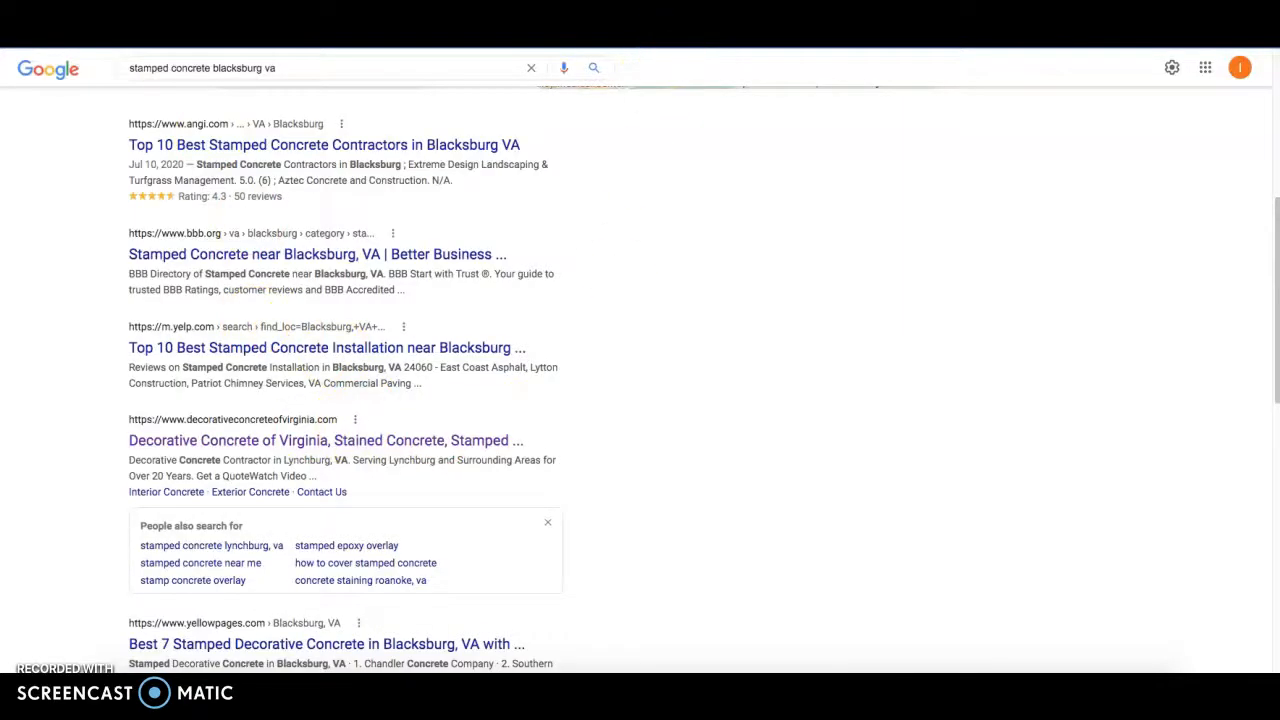
pyautogui.click(675, 40)
pyautogui.click(760, 40)
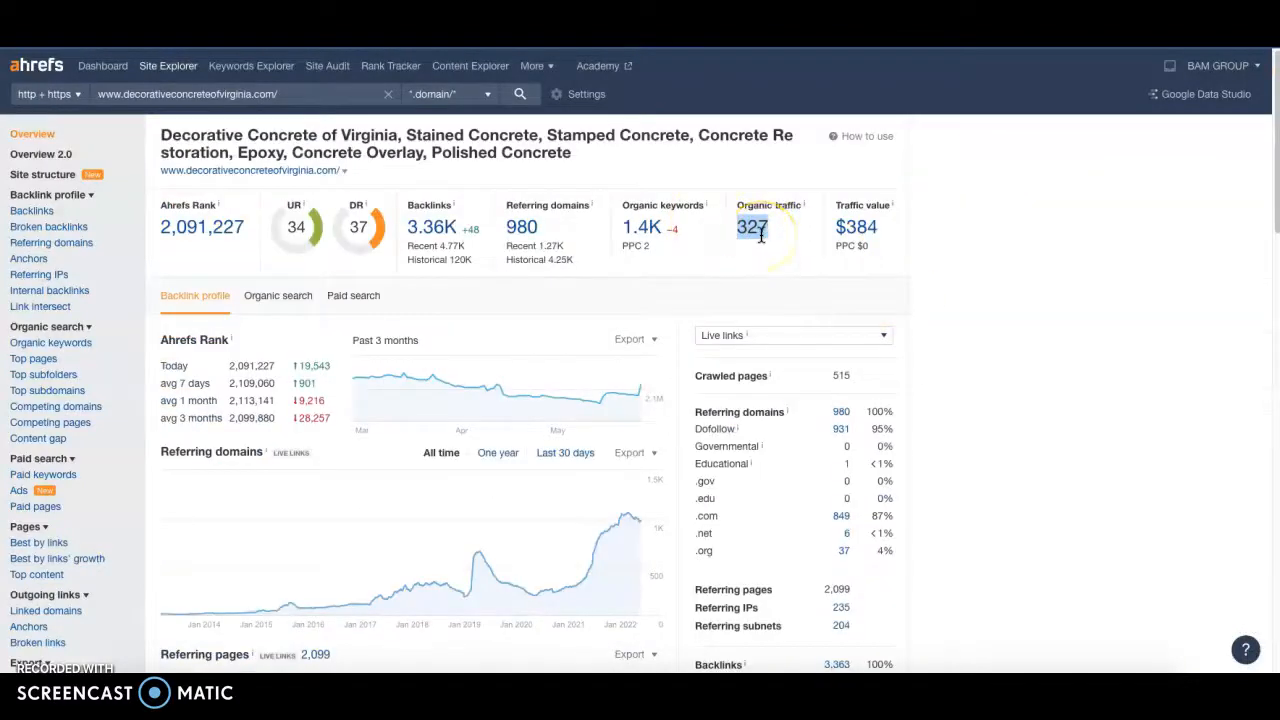
pyautogui.click(800, 252)
pyautogui.click(768, 240)
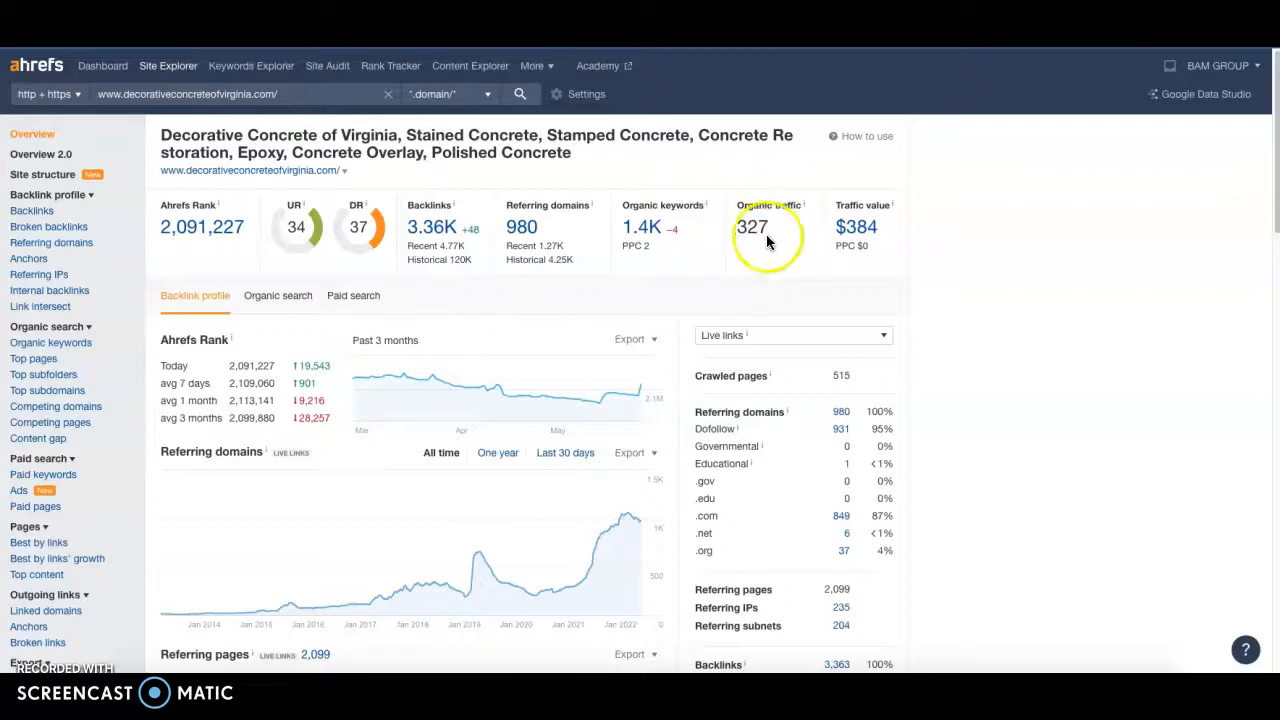
pyautogui.click(771, 218)
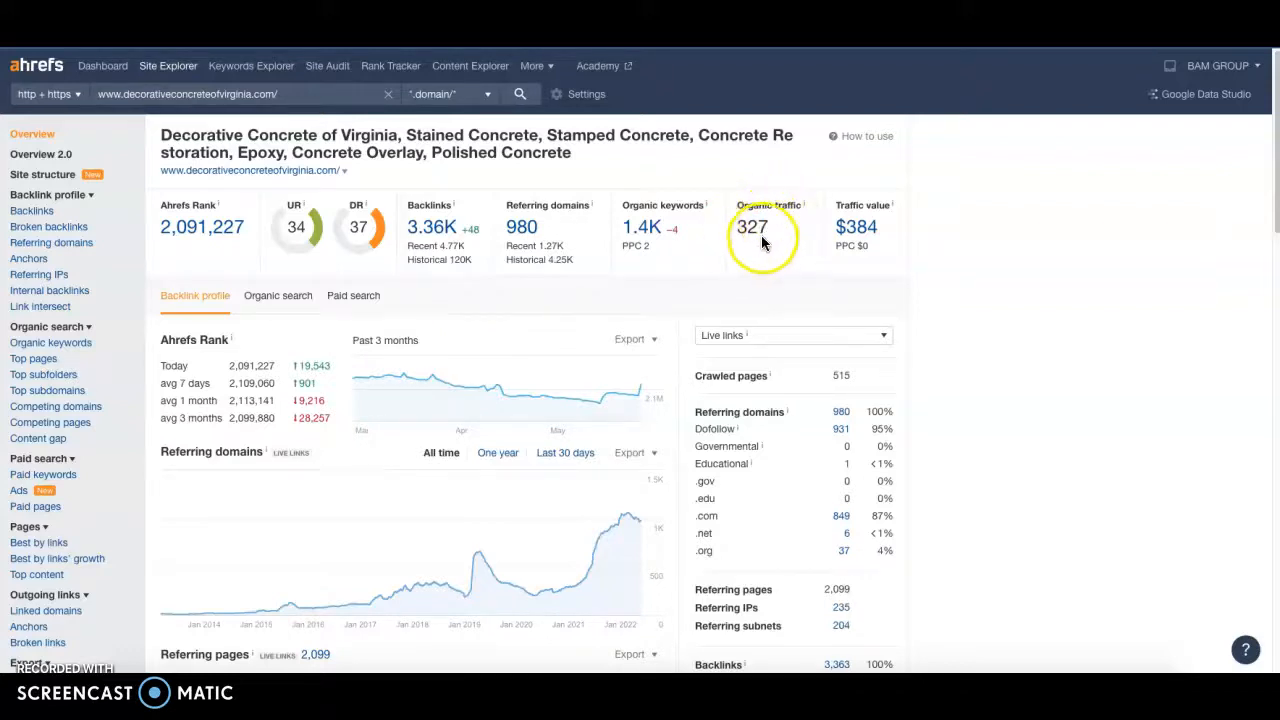
# Open the domain's organic keywords report and inspect volume and traffic for "decorative concrete of virginia" and "stamped concrete lynchburg va".
pyautogui.click(652, 234)
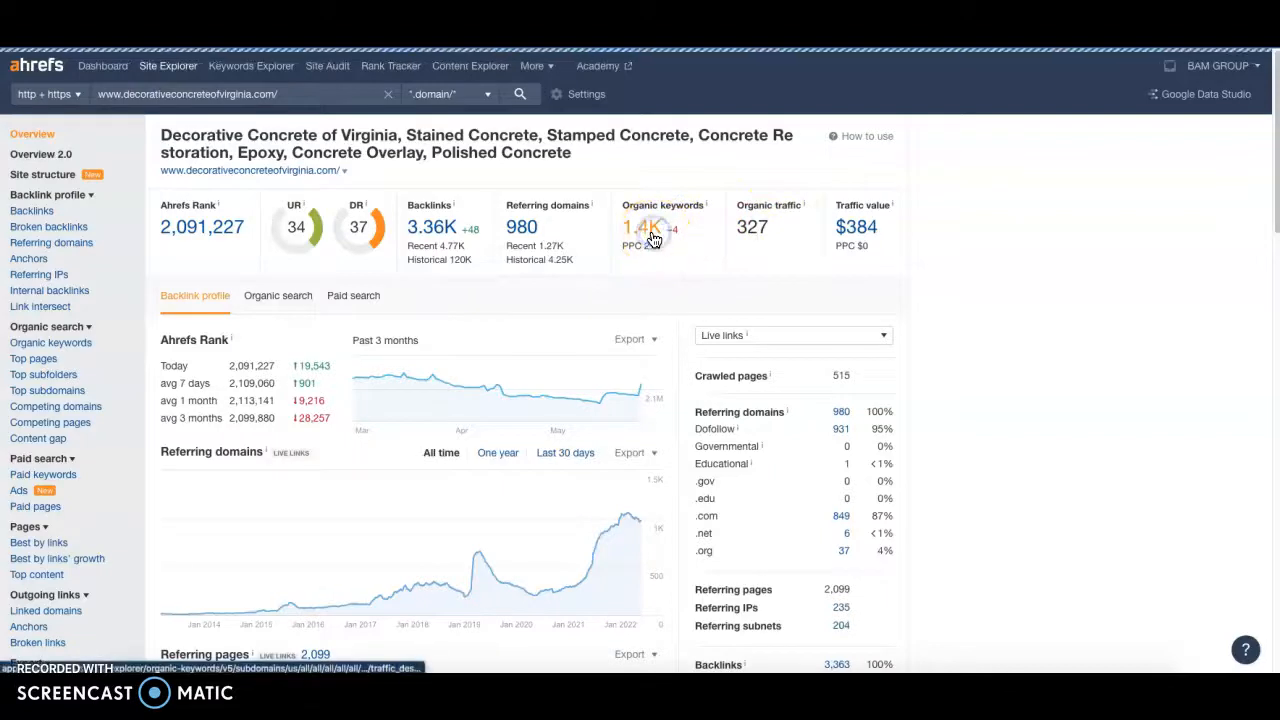
pyautogui.scroll(-1, 408, 292)
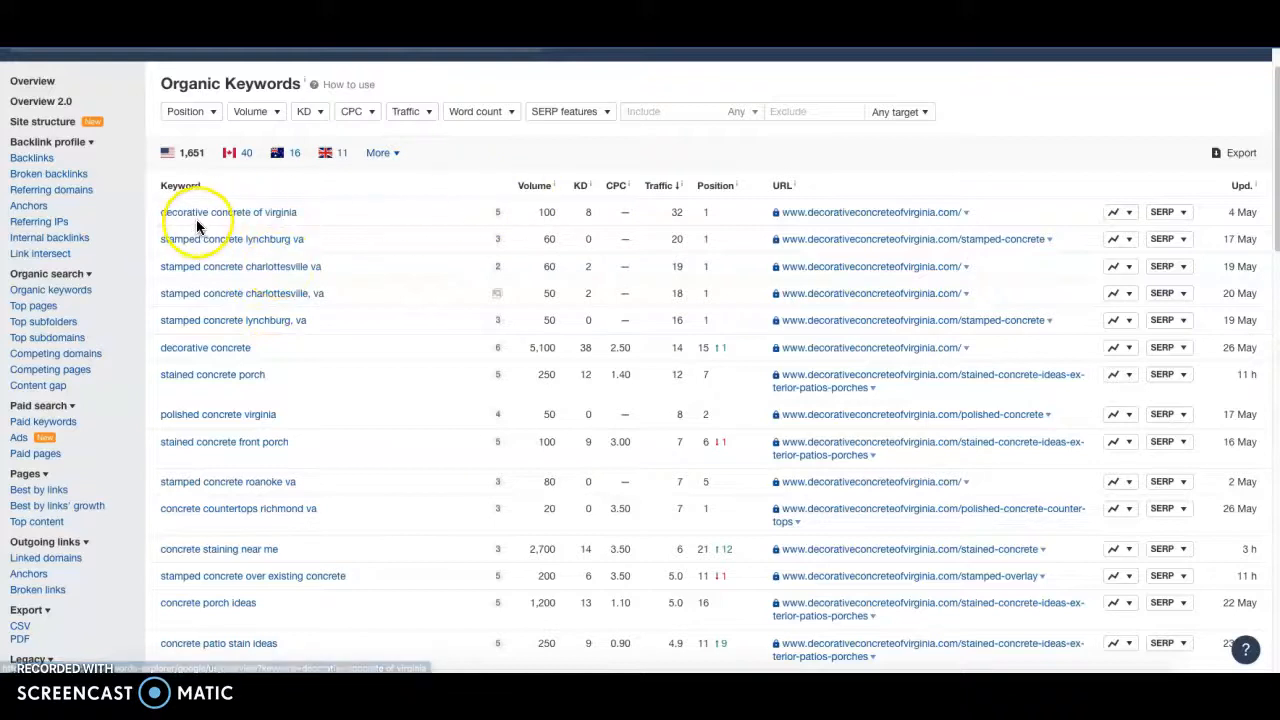
pyautogui.click(537, 216)
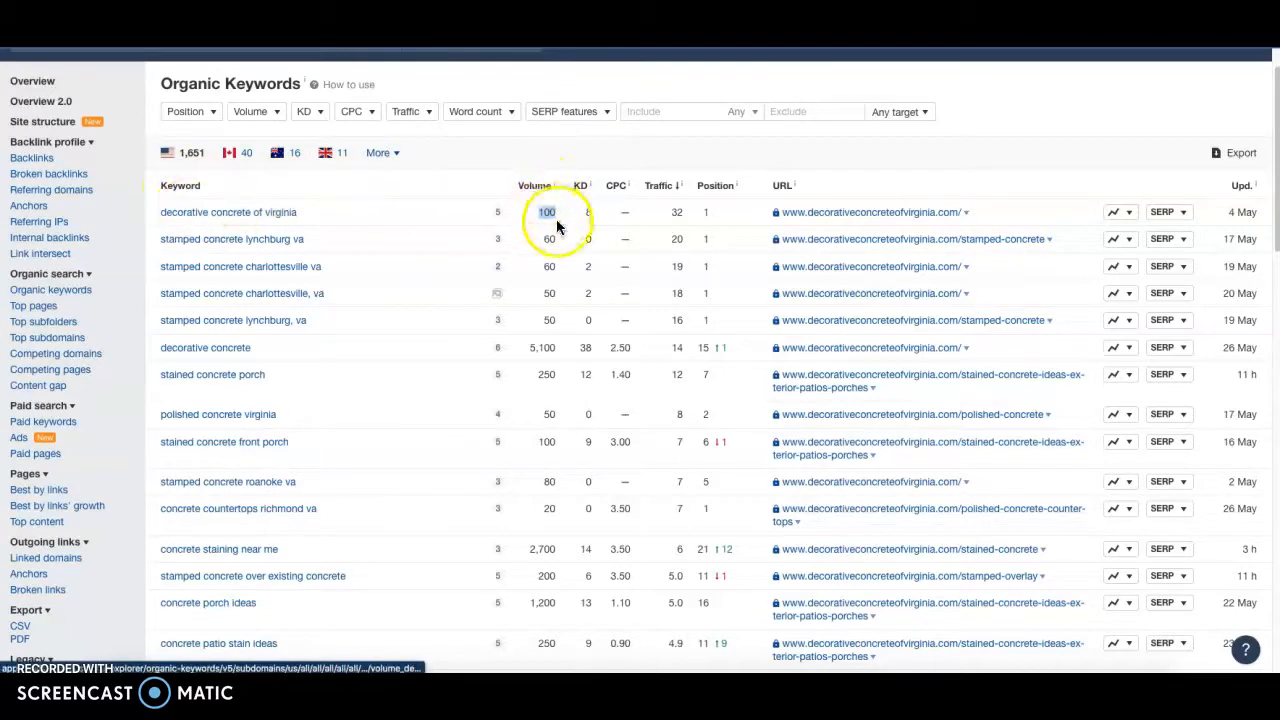
pyautogui.click(243, 212)
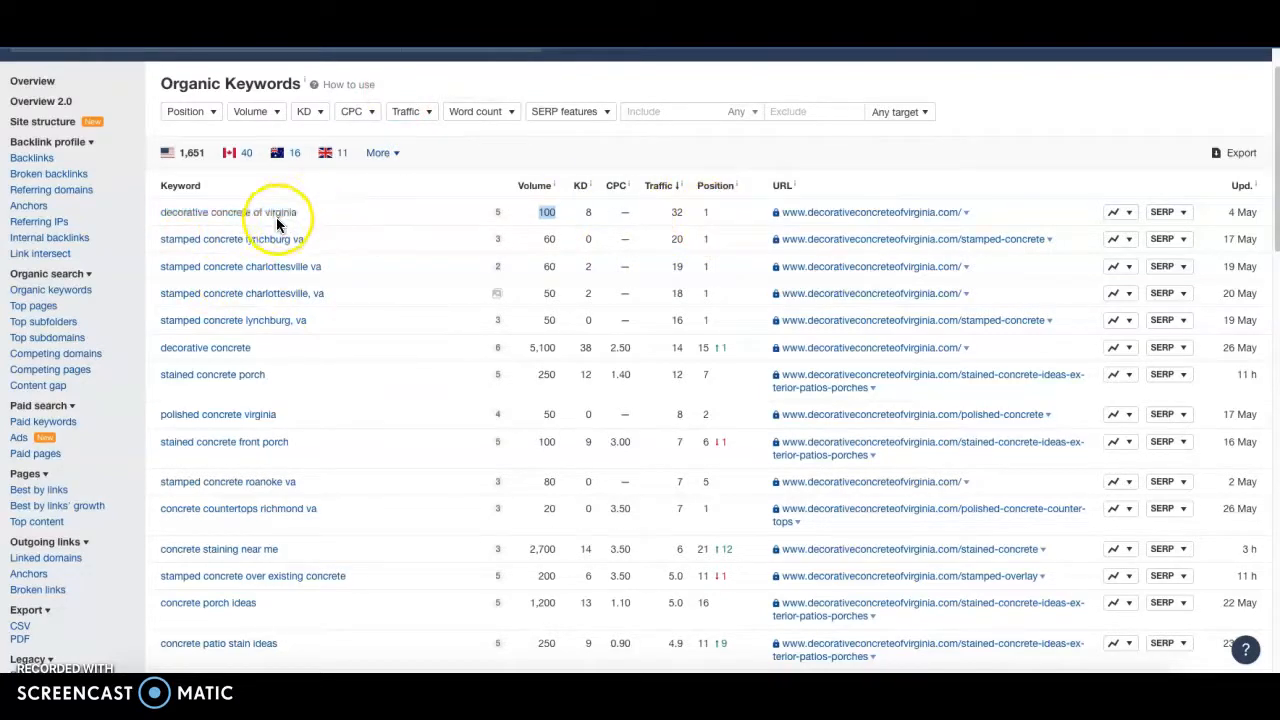
pyautogui.click(546, 214)
pyautogui.click(665, 218)
pyautogui.moveTo(568, 218); pyautogui.dragTo(533, 215)
# Check the search volumes of the two "stamped concrete charlottesville va" keyword variants in the organic keywords report.
pyautogui.scroll(-1, 420, 285)
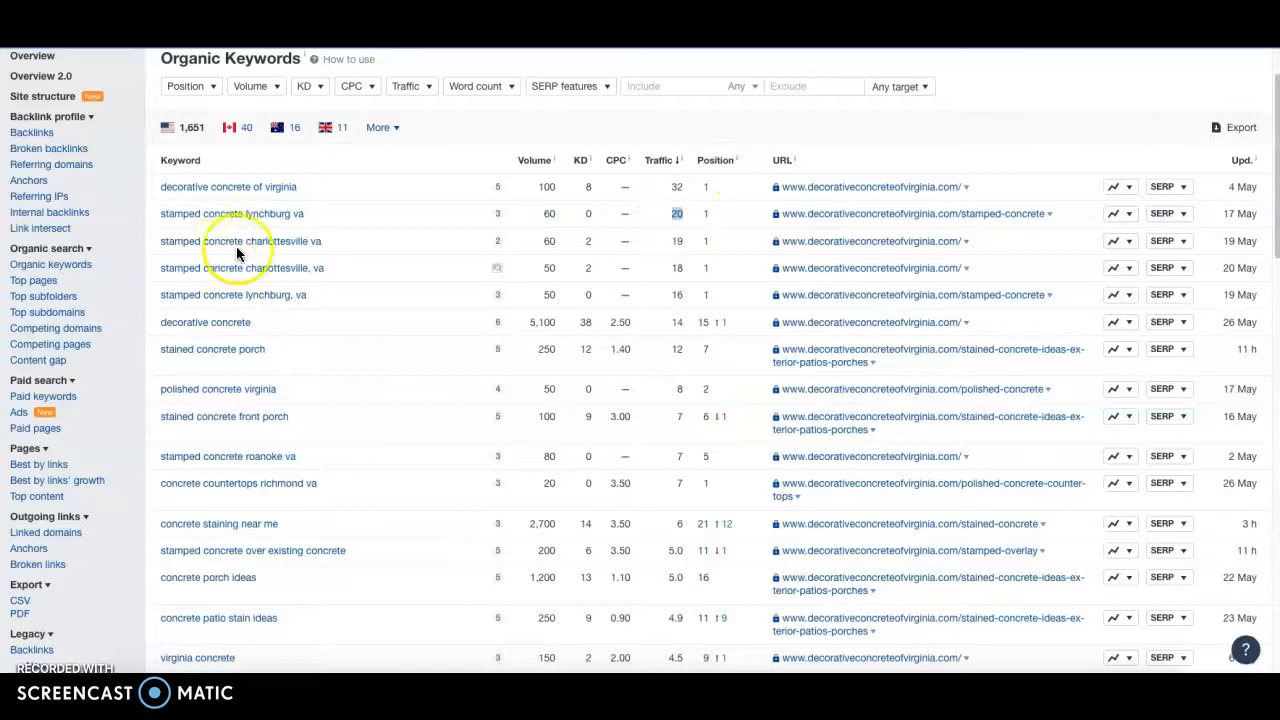
pyautogui.doubleClick(540, 243)
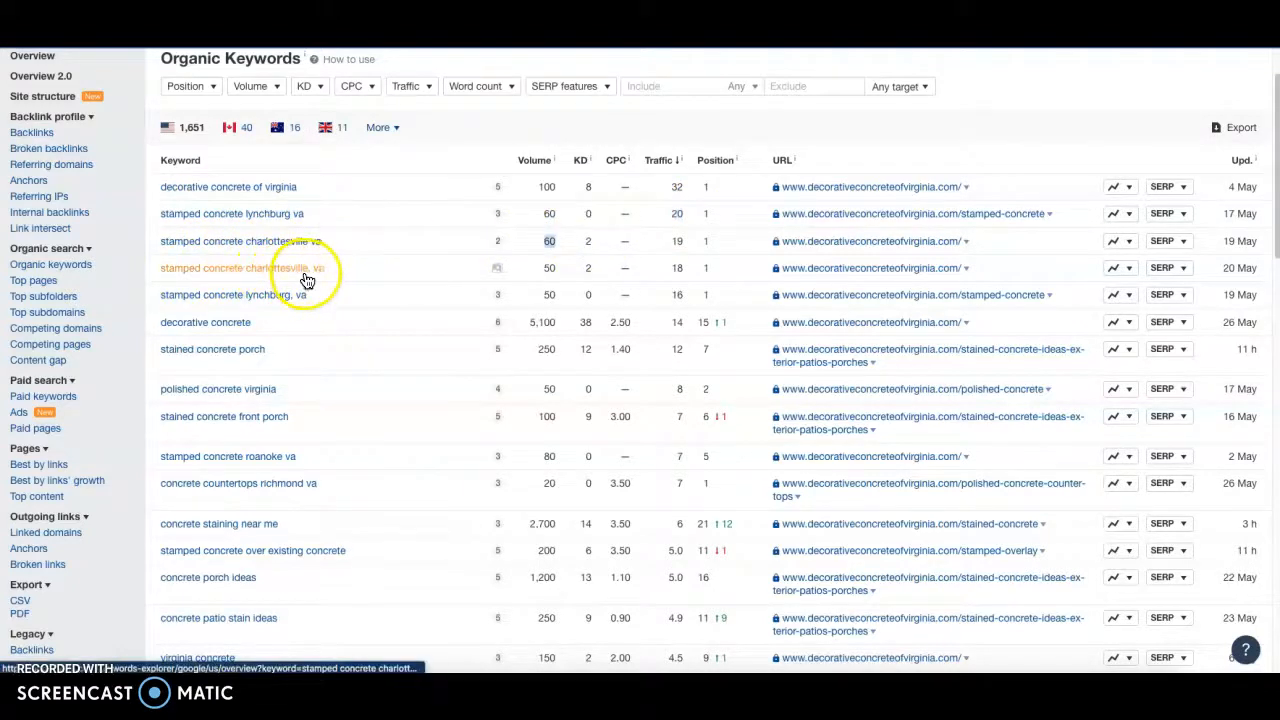
pyautogui.click(543, 269)
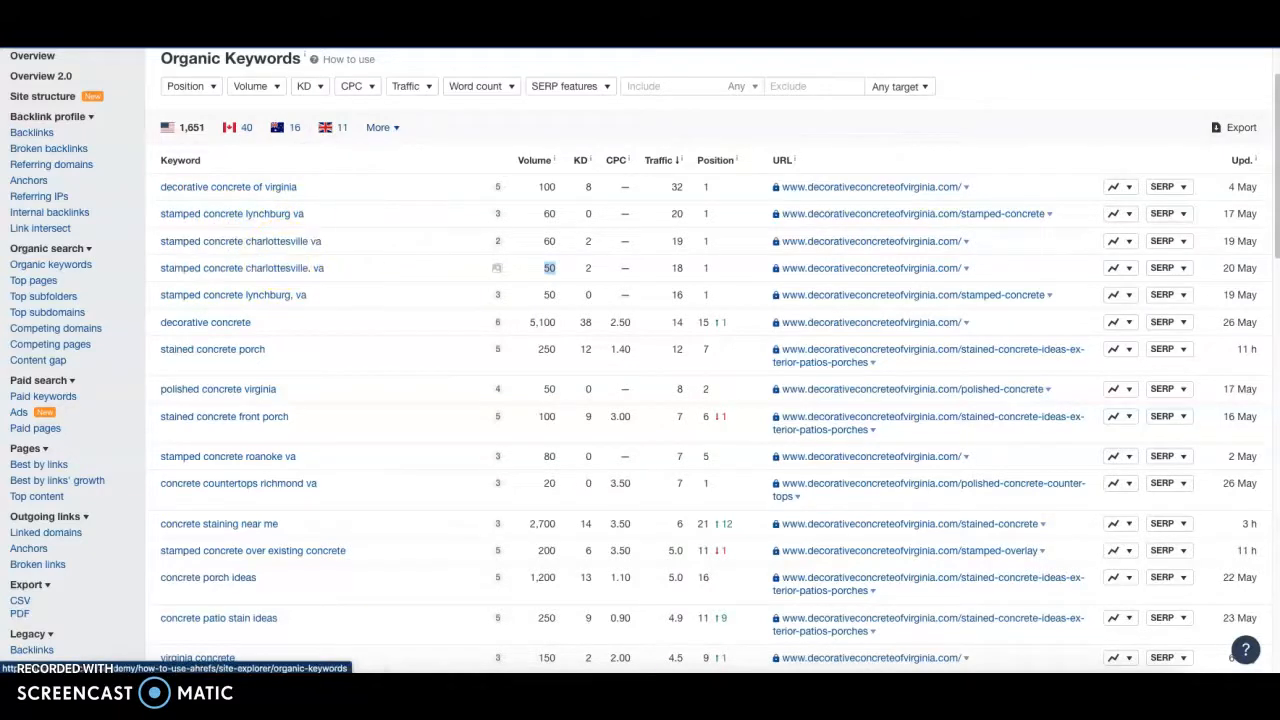
# Revisit the Curb-Crete page down to Quality Matters and the Google results, then return to the Ahrefs organic keywords report.
pyautogui.hotkey('ctrl', 'Tab')
pyautogui.scroll(-12, 498, 284)
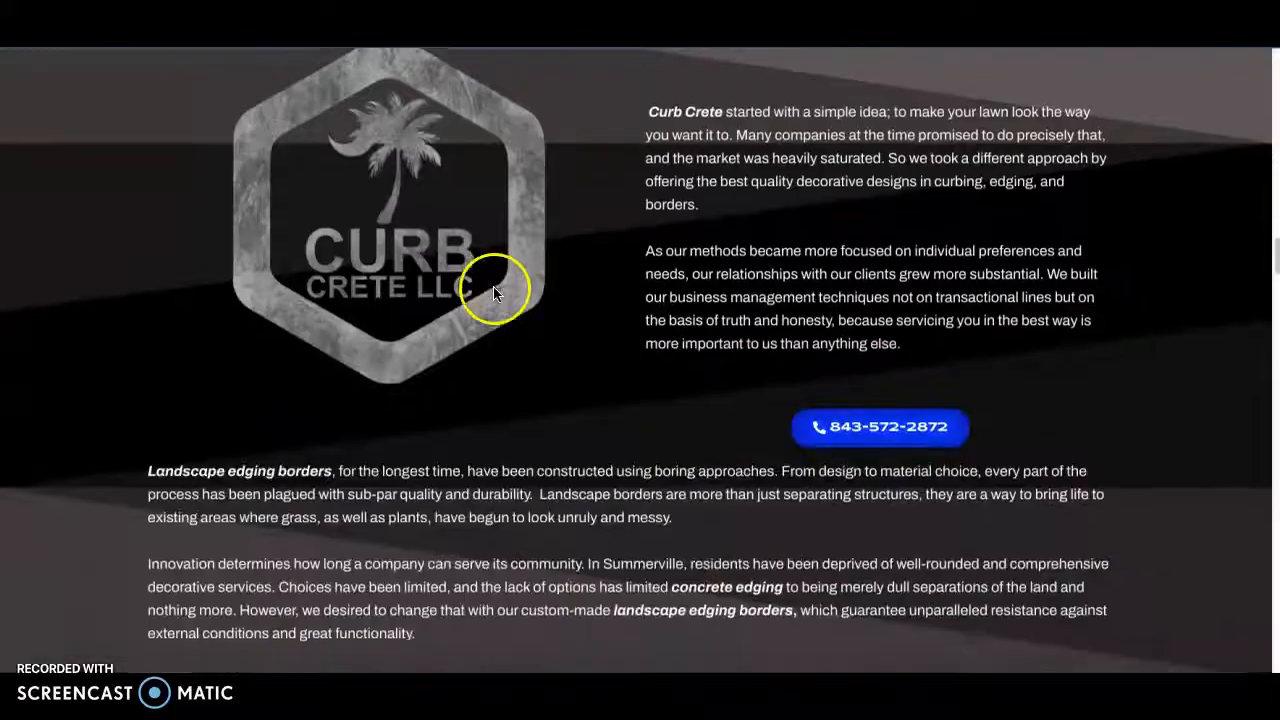
pyautogui.scroll(-5, 466, 302)
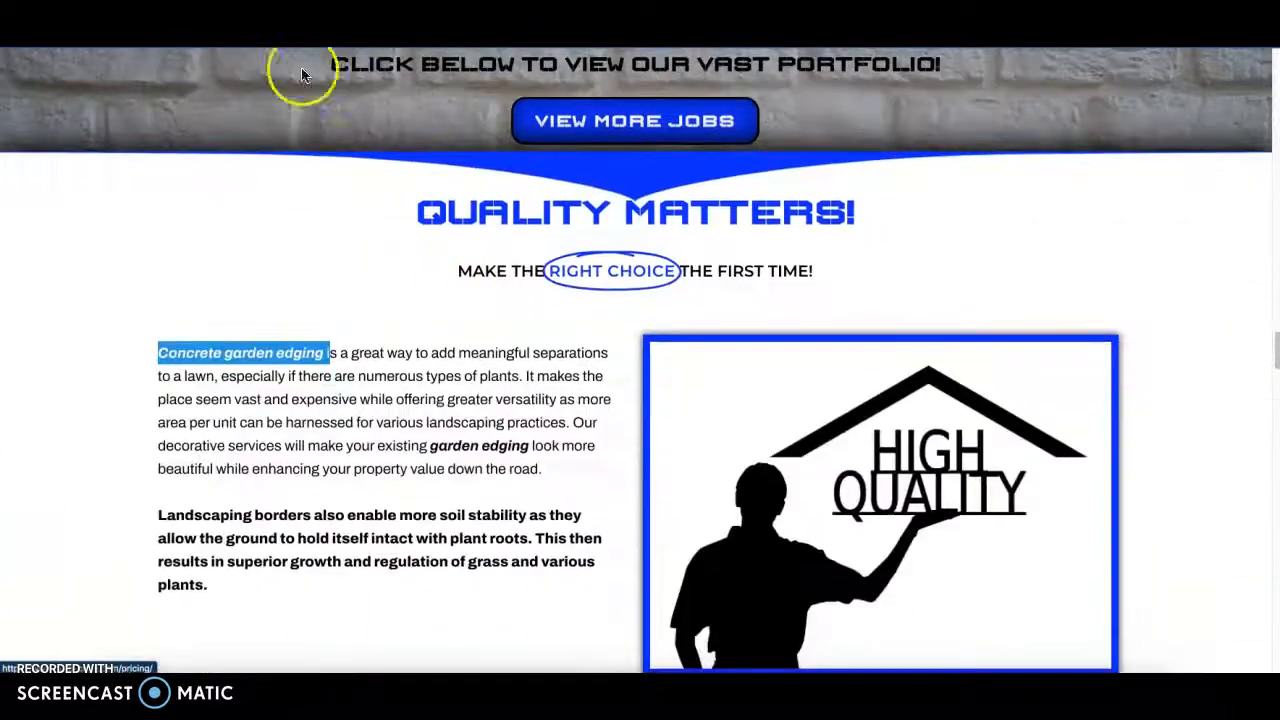
pyautogui.hotkey('ctrl', 'Tab')
pyautogui.scroll(-1, 453, 258)
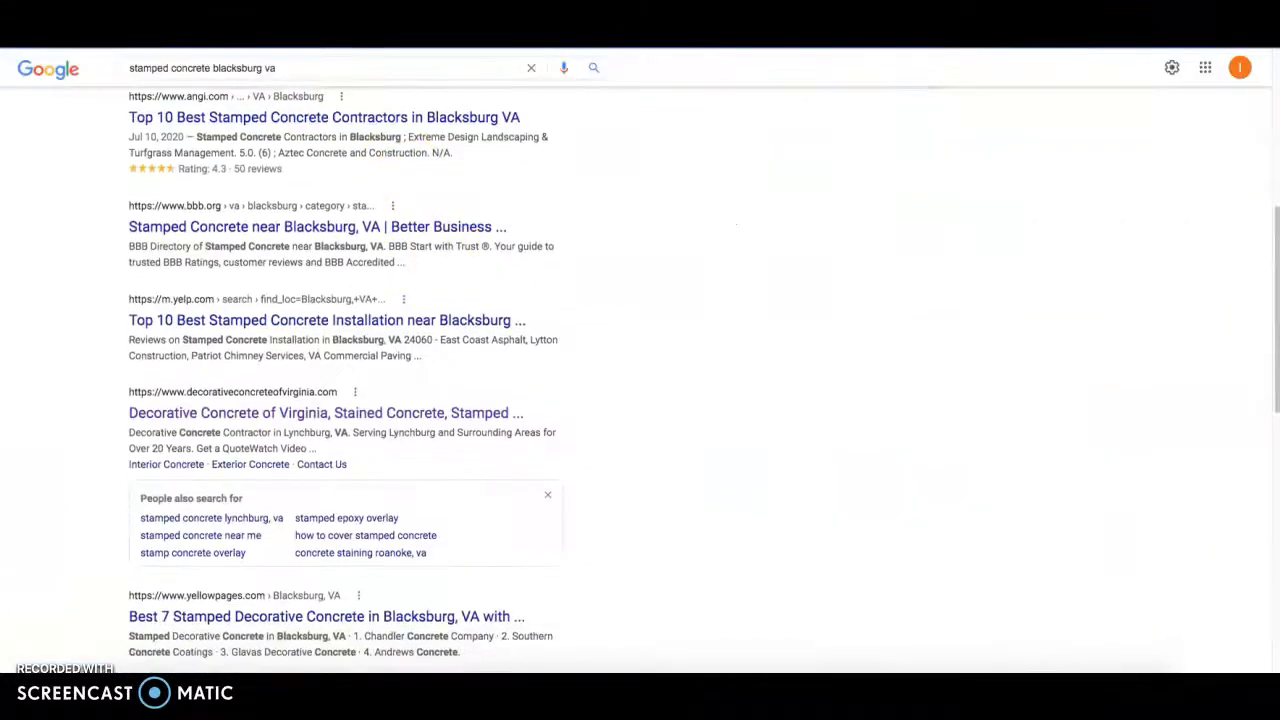
pyautogui.hotkey('ctrl', 'Tab')
pyautogui.scroll(-2, 543, 229)
pyautogui.scroll(4, 543, 215)
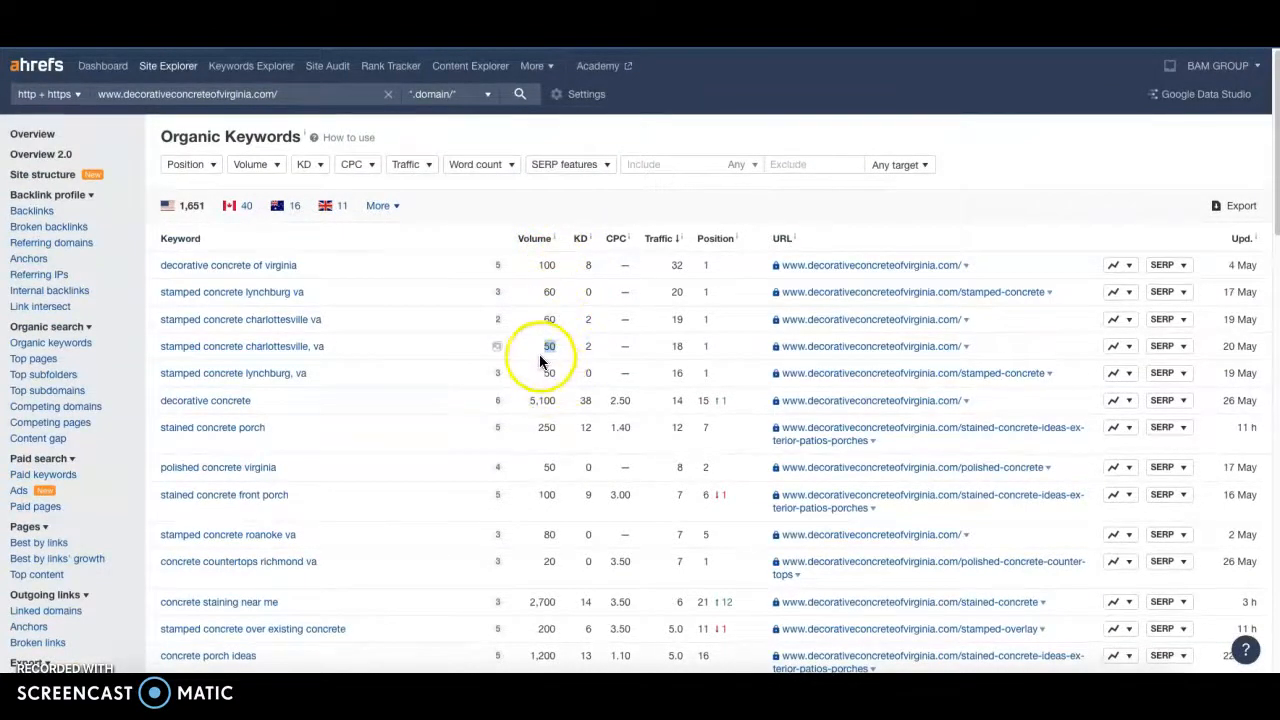
# Highlight the search volumes of "stamped concrete charlottesville, va" and "polished concrete virginia" in the keyword list.
pyautogui.scroll(-1, 536, 320)
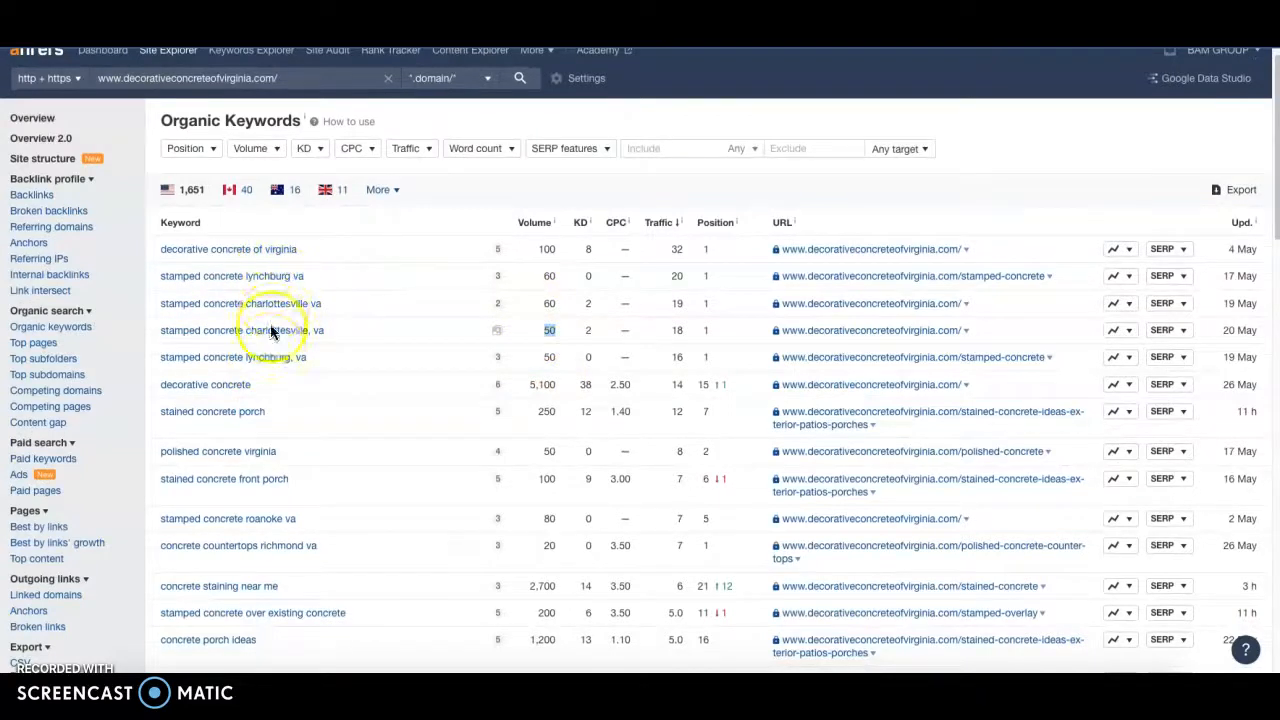
pyautogui.doubleClick(545, 329)
pyautogui.scroll(-3, 290, 316)
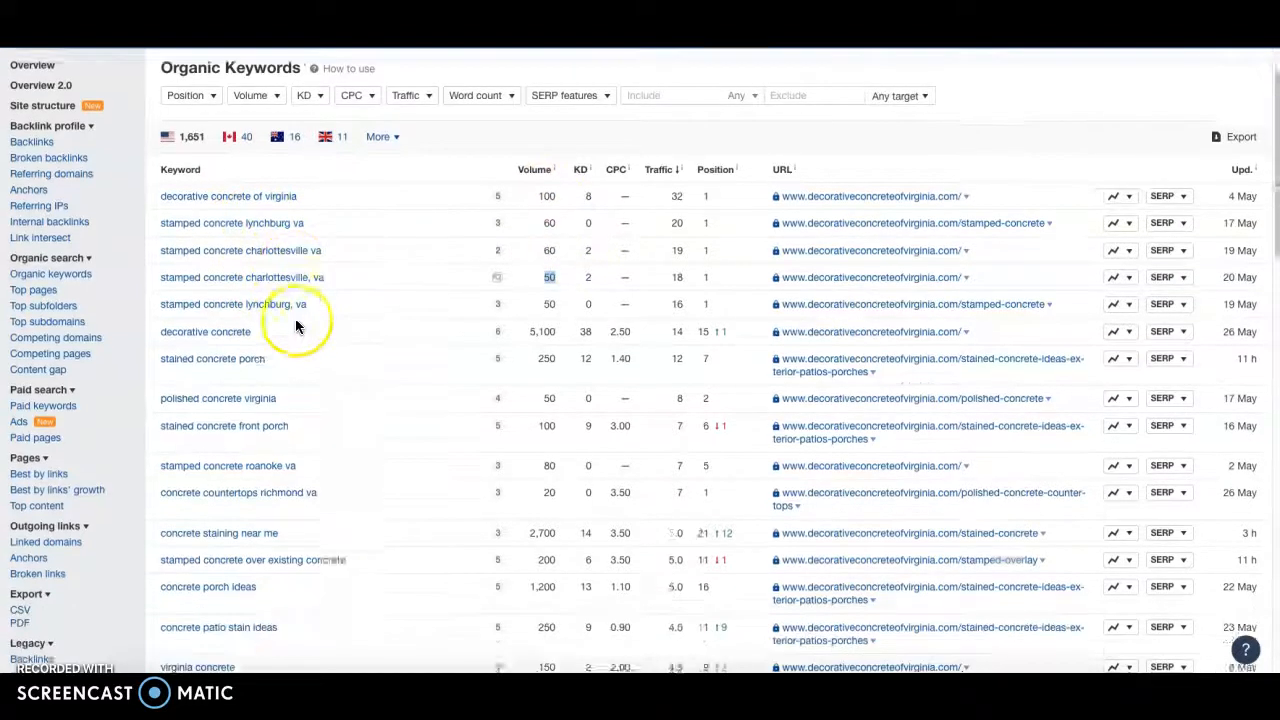
pyautogui.scroll(-2, 202, 301)
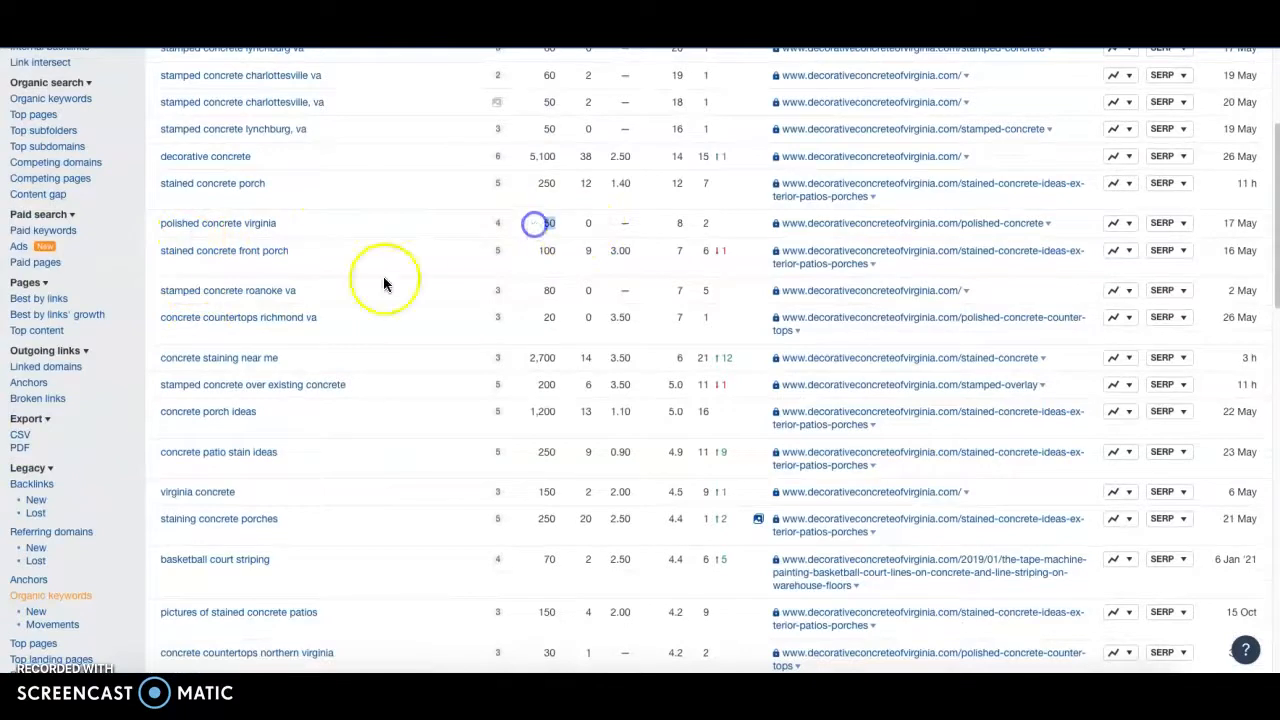
pyautogui.scroll(-1, 300, 280)
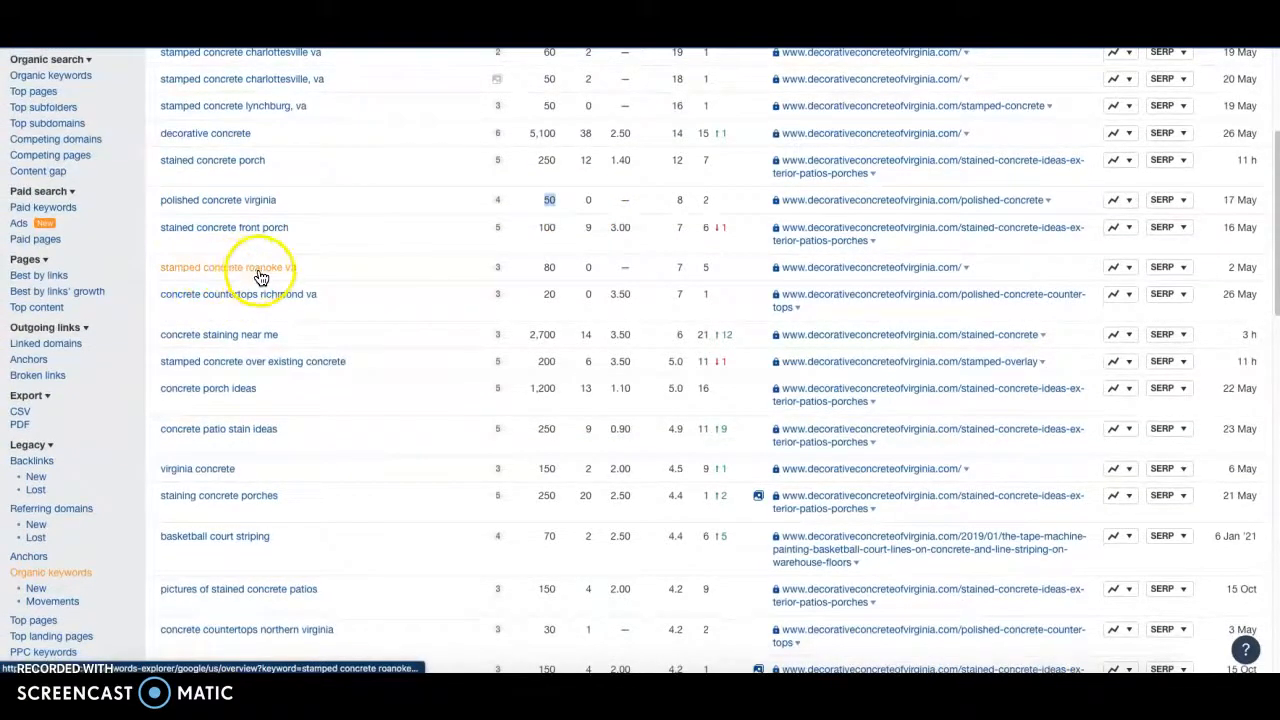
# Examine the search volume and keyword difficulty of "stamped concrete roanoke va" against the neighbouring keywords.
pyautogui.click(563, 271)
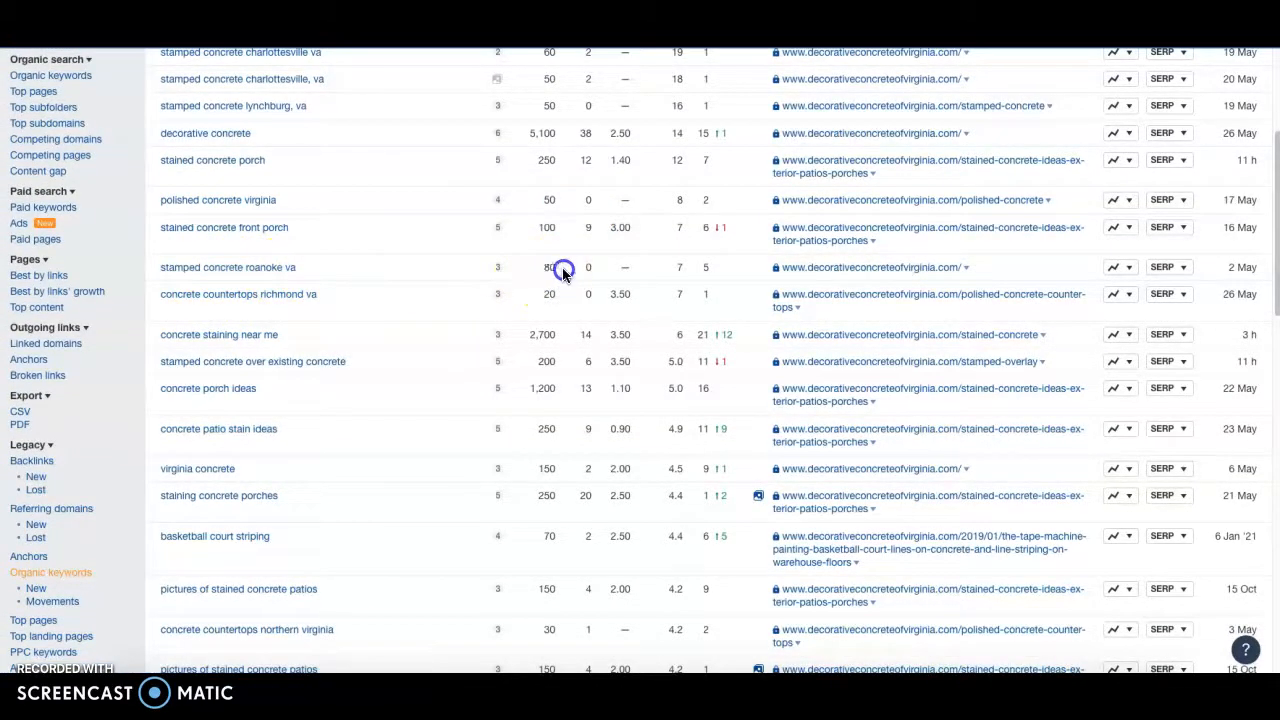
pyautogui.click(618, 273)
pyautogui.scroll(2, 594, 270)
pyautogui.scroll(-1, 594, 412)
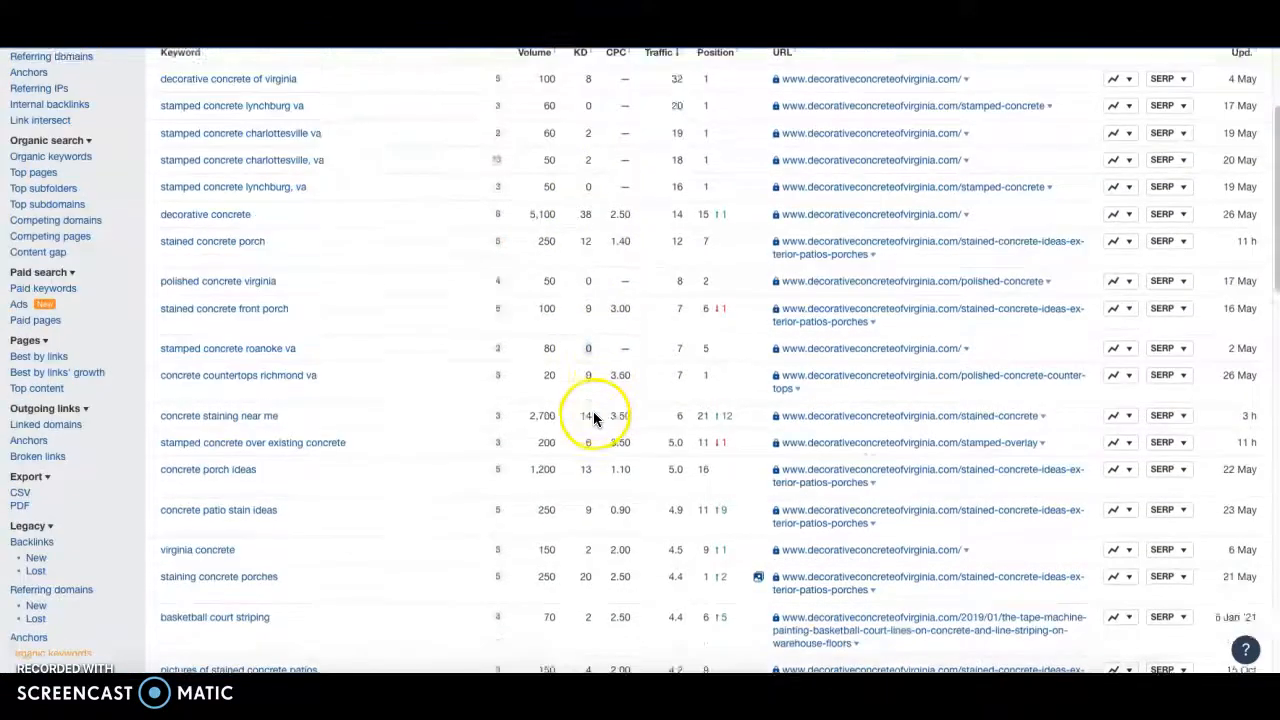
pyautogui.scroll(-1, 593, 411)
pyautogui.click(591, 332)
pyautogui.scroll(-1, 300, 369)
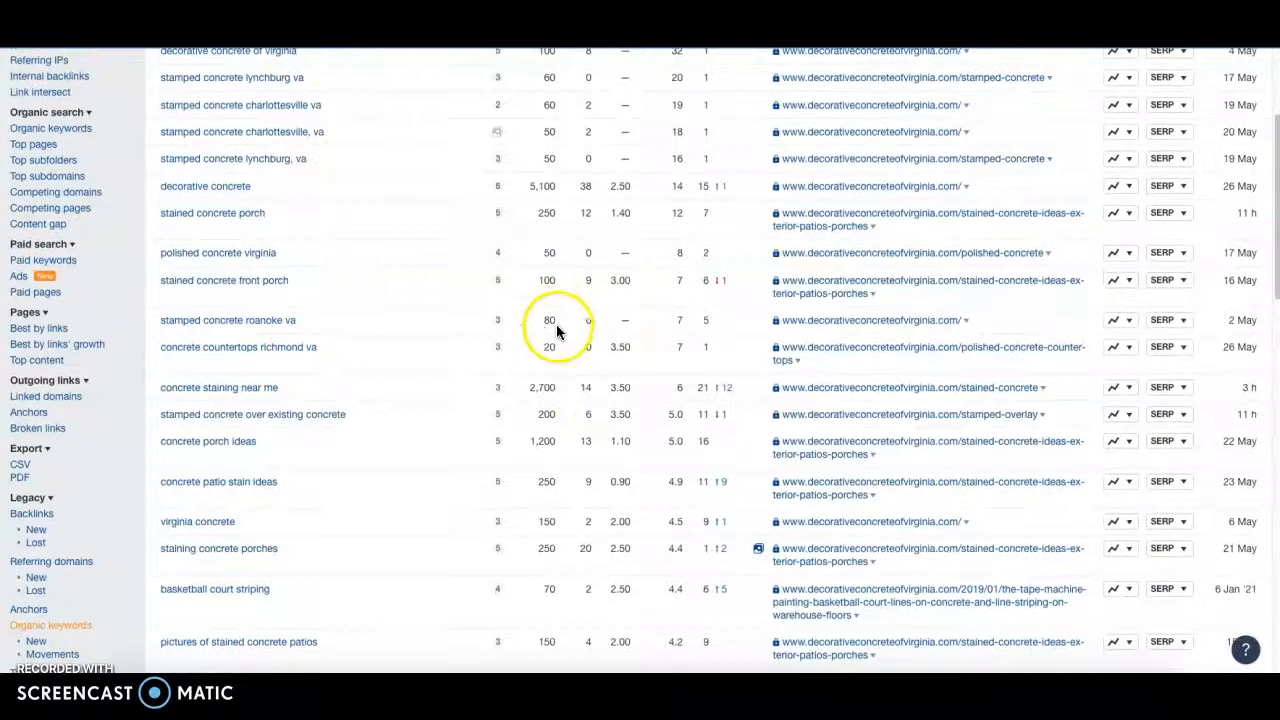
# Read further down the keyword list past the patio and porch terms, highlighting the search volume of "red brick stamped concrete".
pyautogui.scroll(-1, 297, 372)
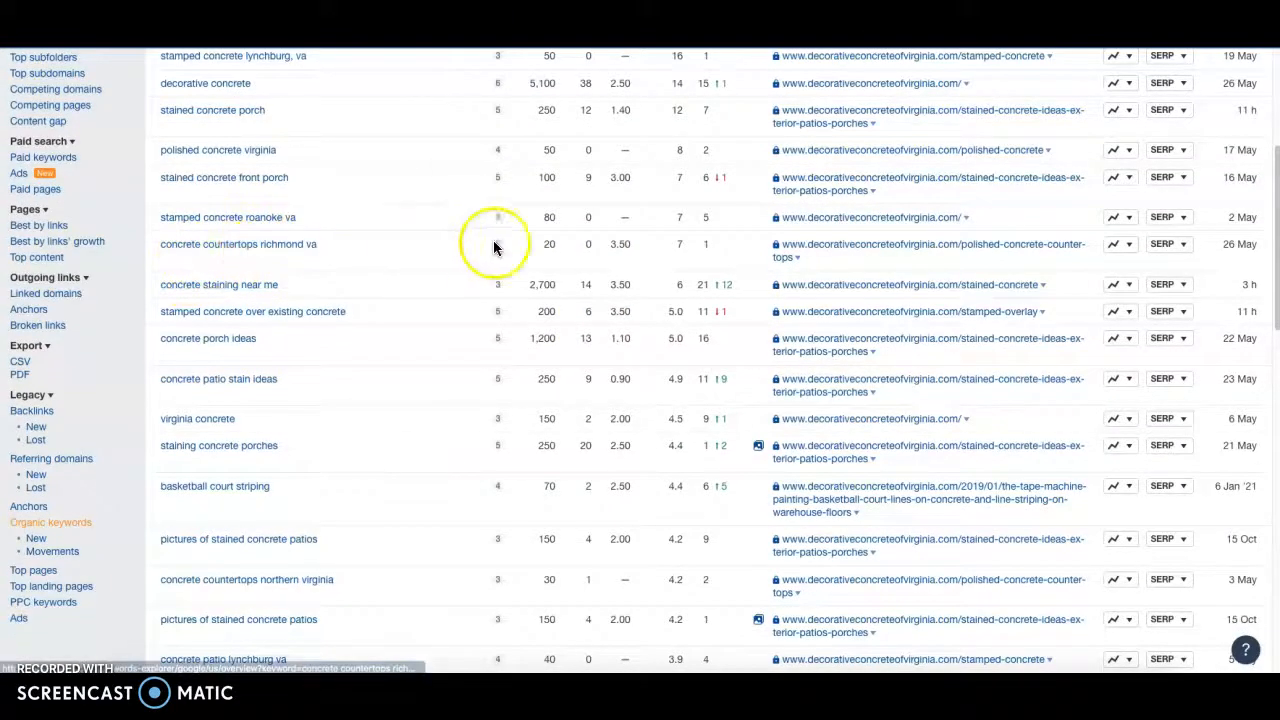
pyautogui.scroll(-1, 286, 342)
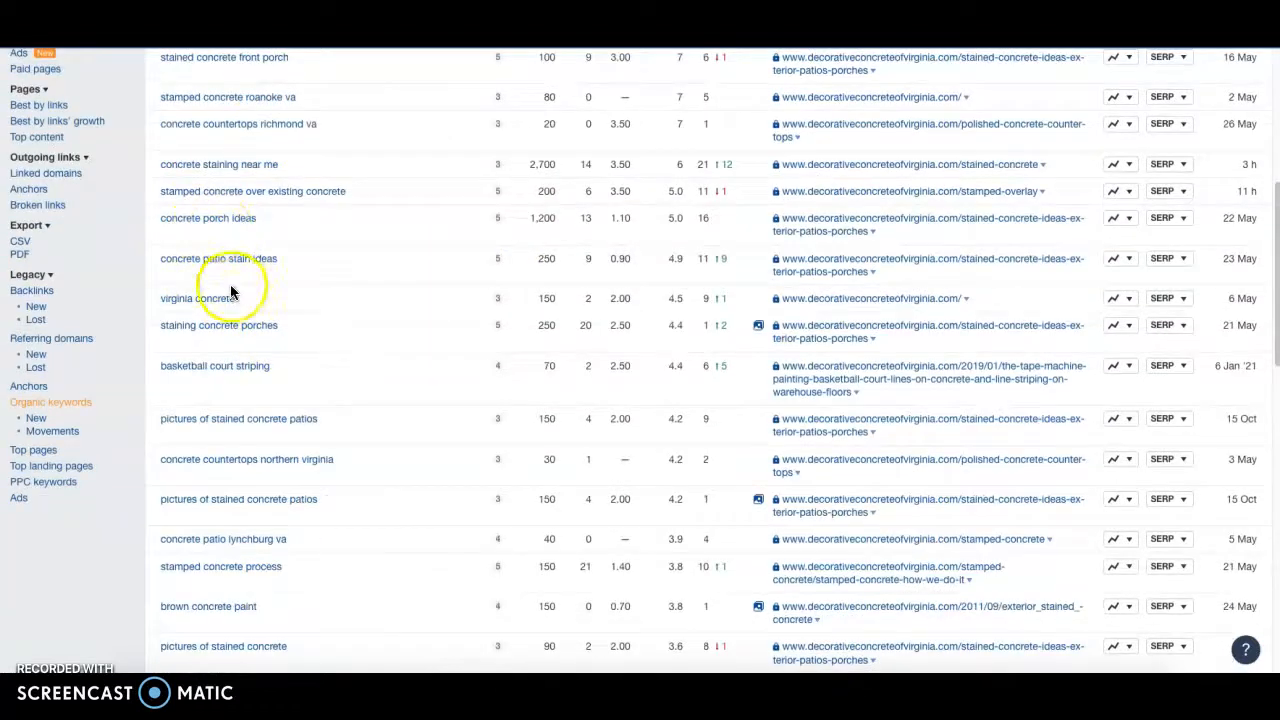
pyautogui.scroll(-2, 216, 393)
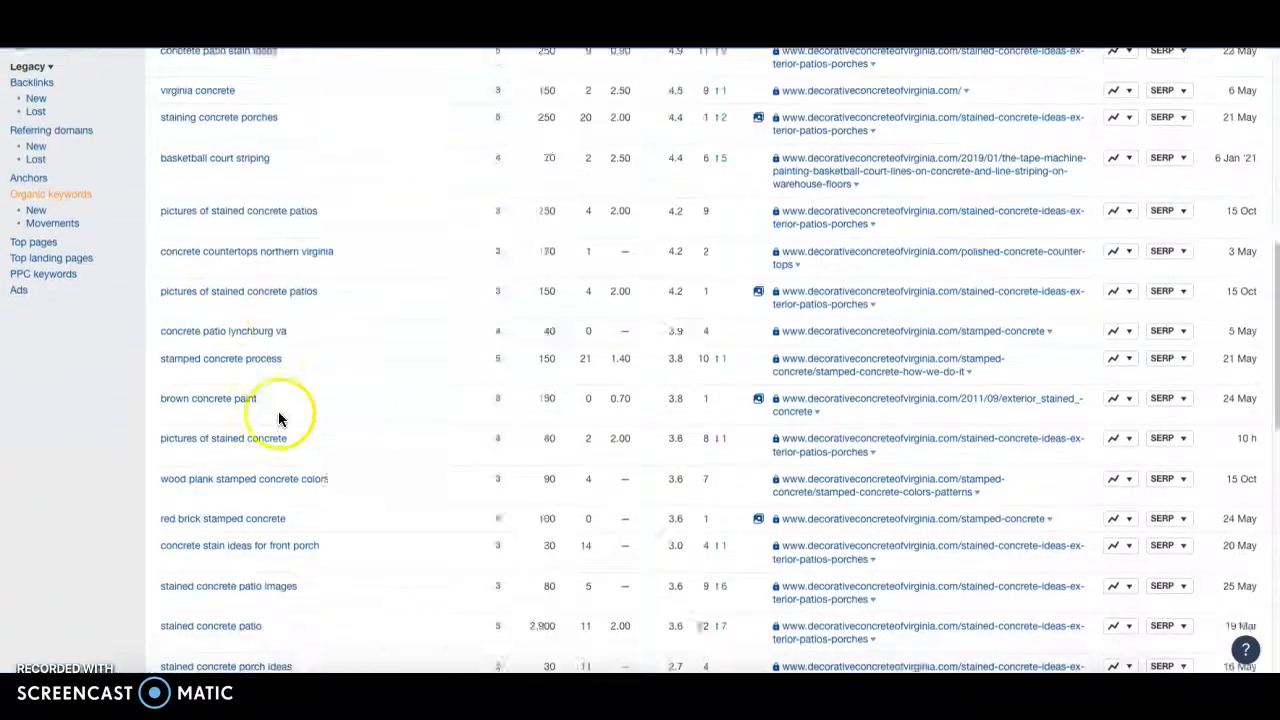
pyautogui.scroll(-1, 216, 415)
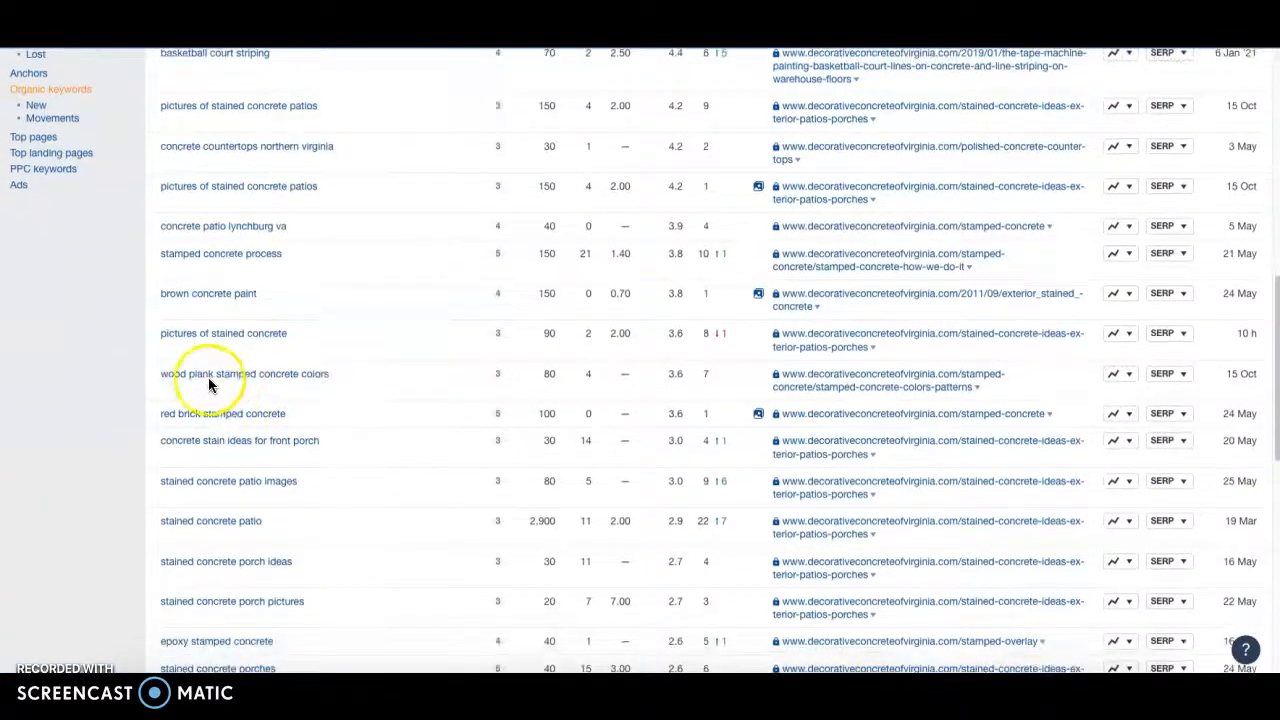
pyautogui.moveTo(557, 375); pyautogui.dragTo(528, 417)
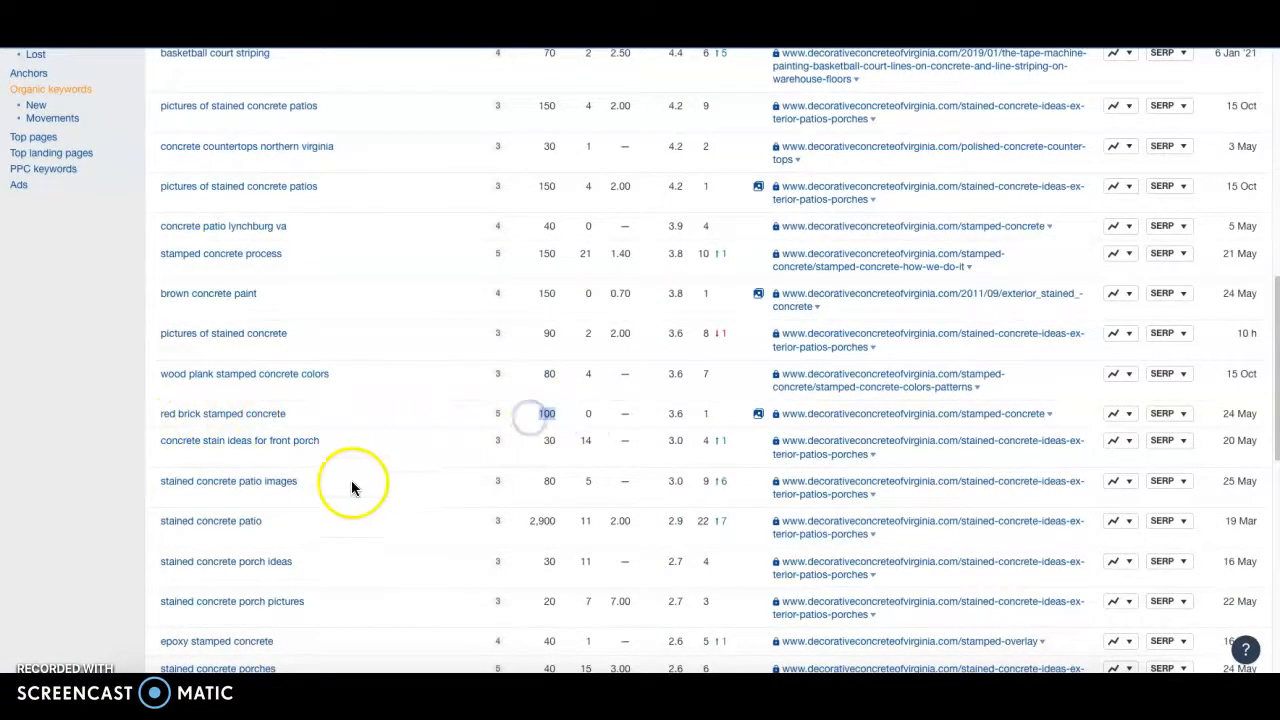
pyautogui.scroll(-4, 237, 460)
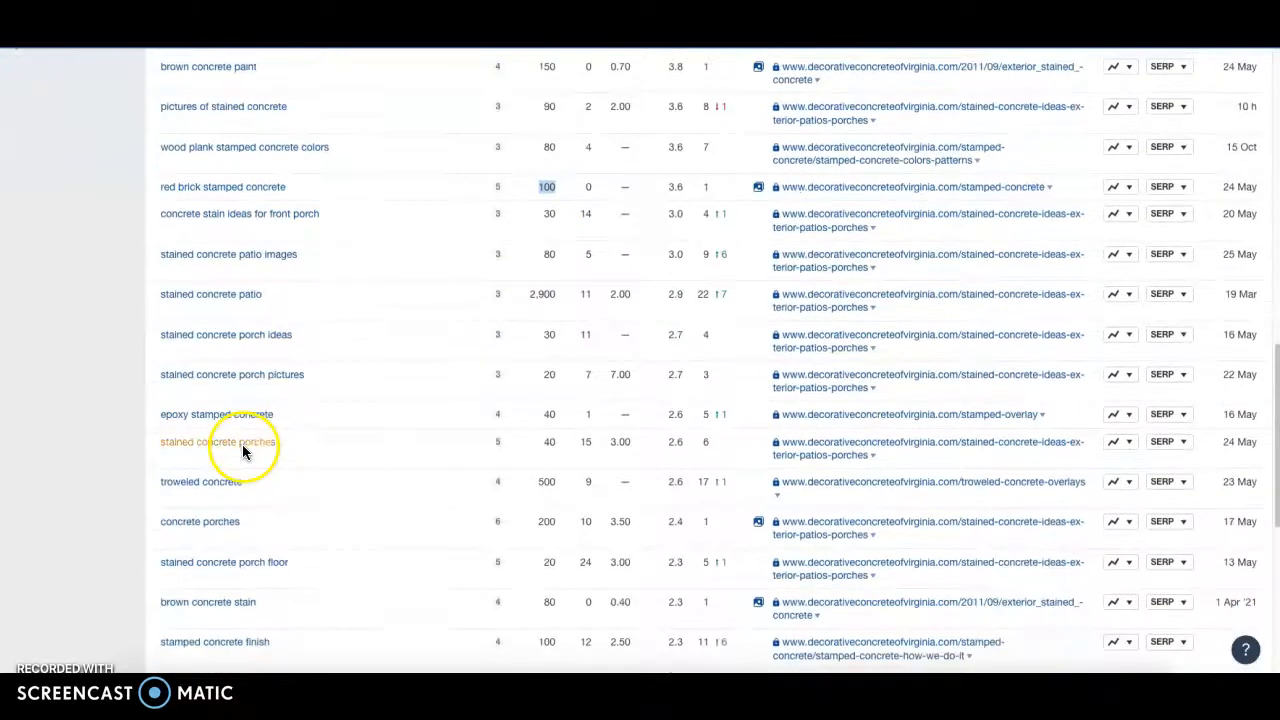
# Return from the keyword report to the top of Curb-Crete's home page and highlight the headline "Concrete Curbing & Landscape Edging Company".
pyautogui.scroll(15, 252, 425)
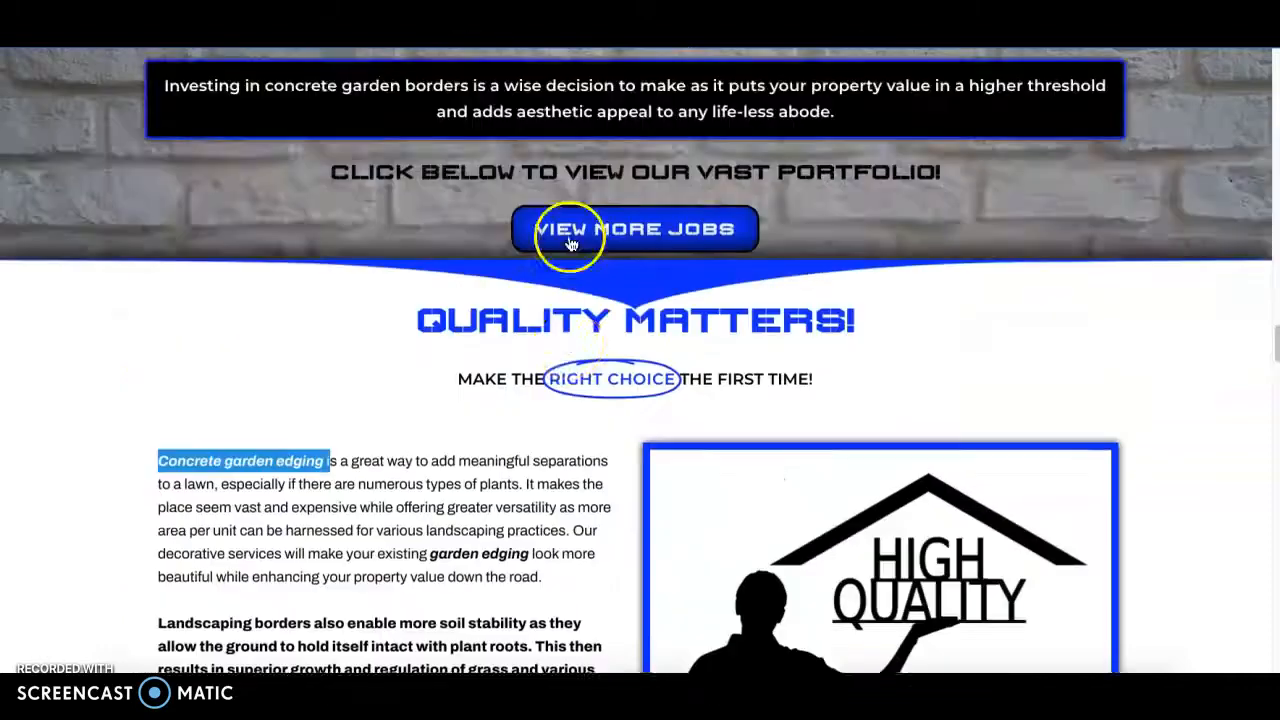
pyautogui.scroll(15, 566, 246)
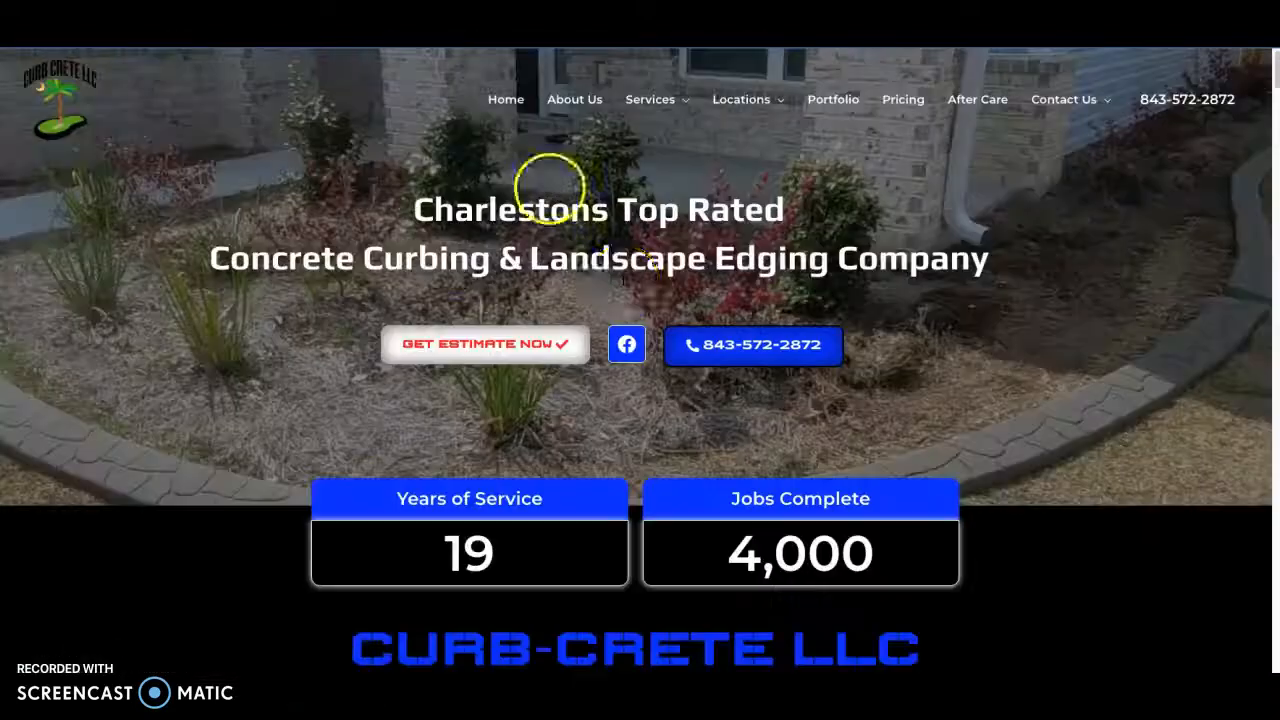
pyautogui.moveTo(217, 256); pyautogui.dragTo(1003, 278)
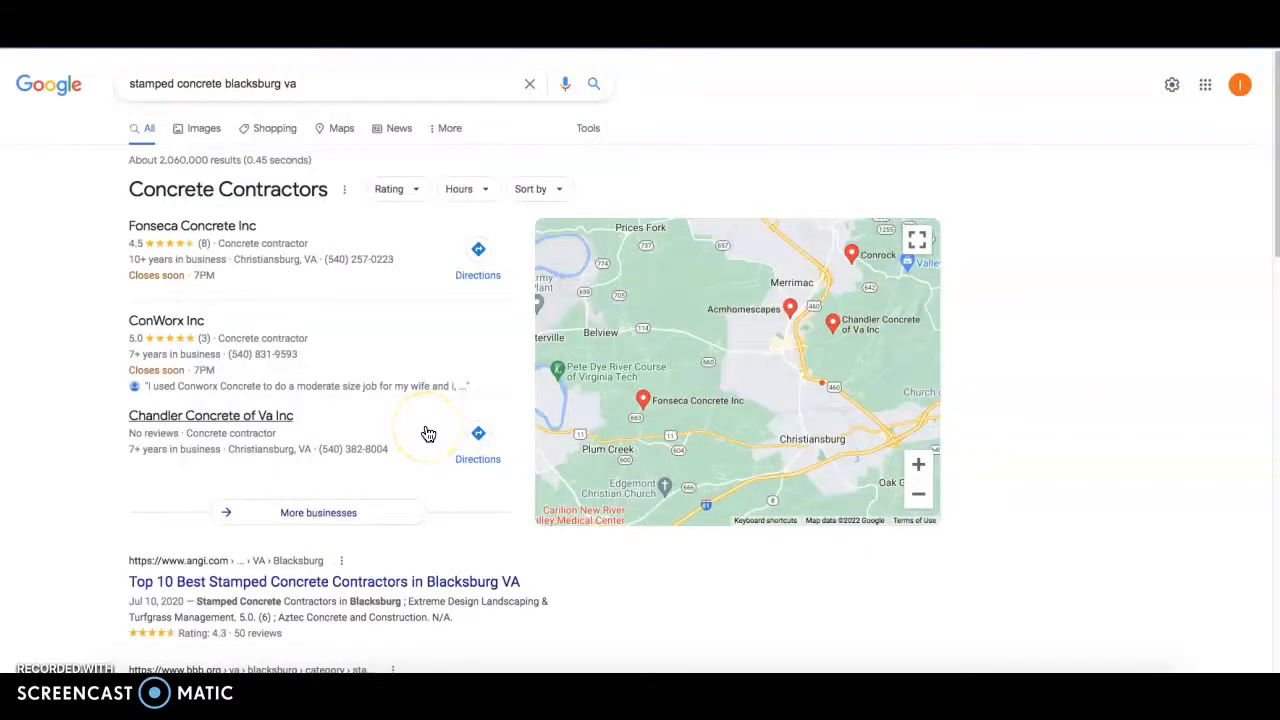
# Examine the map listings and organic results for "stamped concrete blacksburg va" on Google.
pyautogui.scroll(-1, 480, 350)
pyautogui.scroll(1, 485, 340)
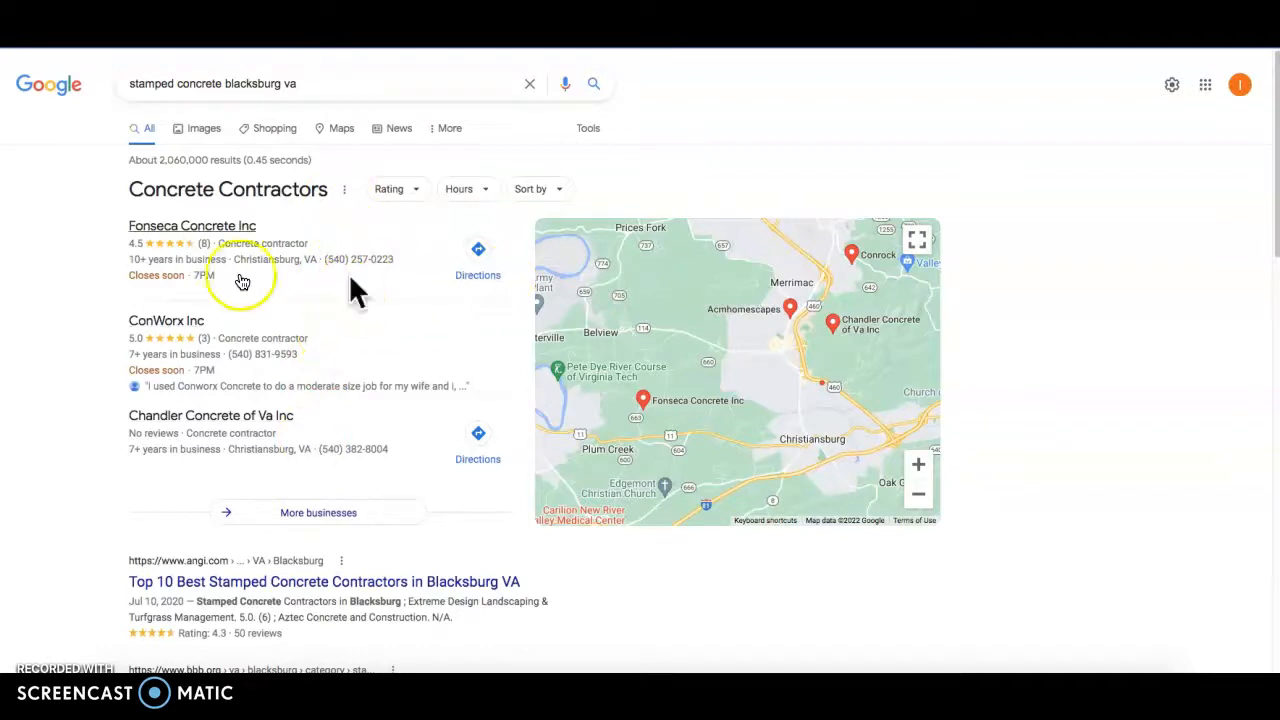
pyautogui.scroll(-2, 468, 388)
pyautogui.scroll(-3, 468, 388)
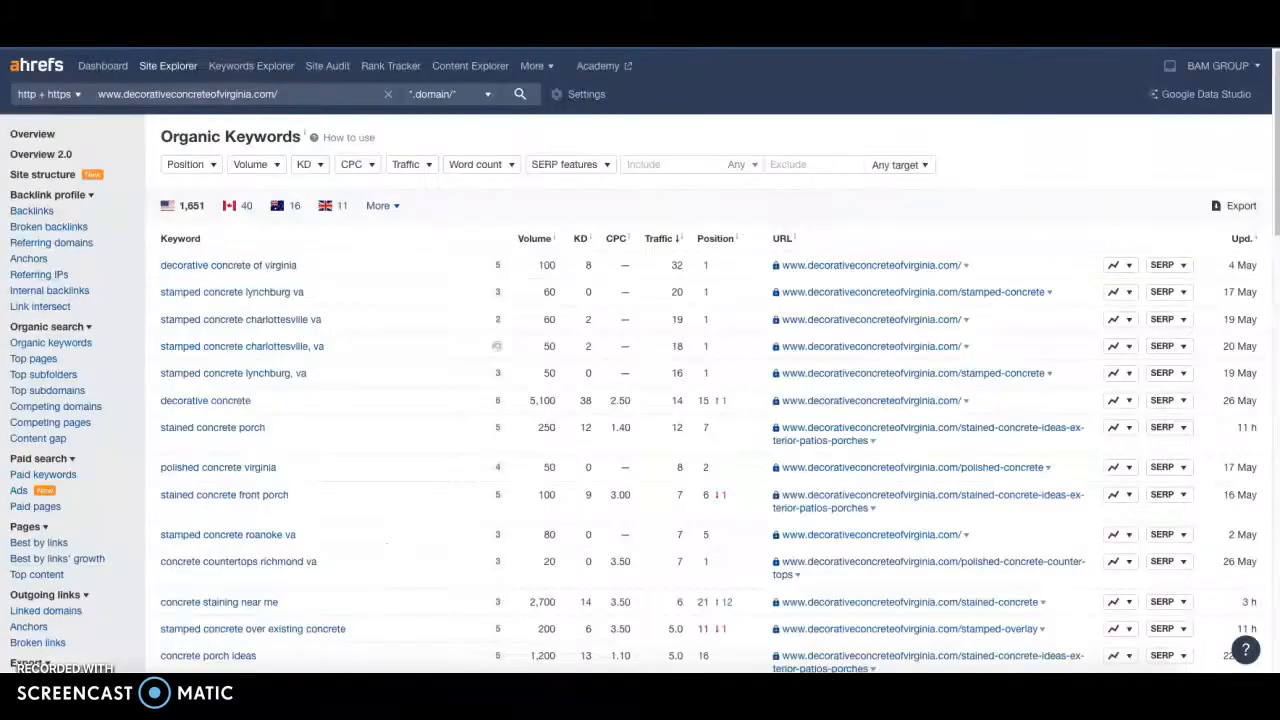
# Switch to Ahrefs and open the overview of decorativeconcreteofvirginia.com, followed by its Backlinks report.
pyautogui.click(52, 143)
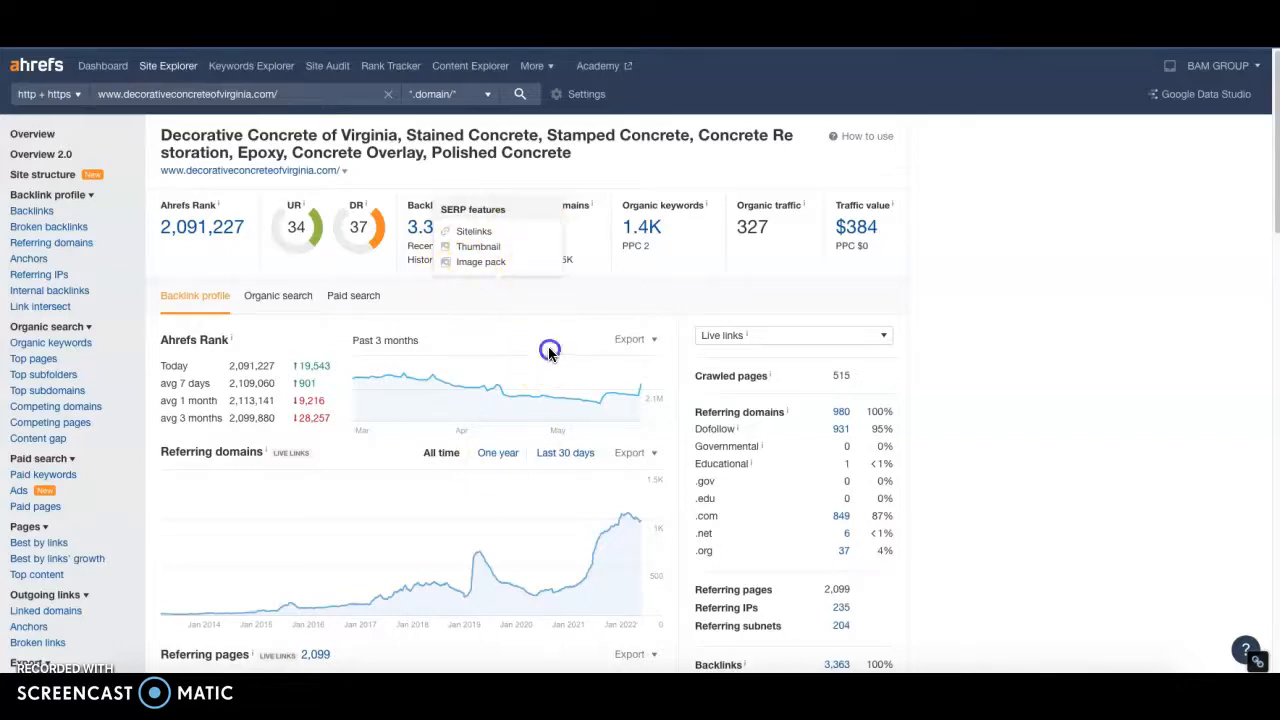
pyautogui.click(409, 179)
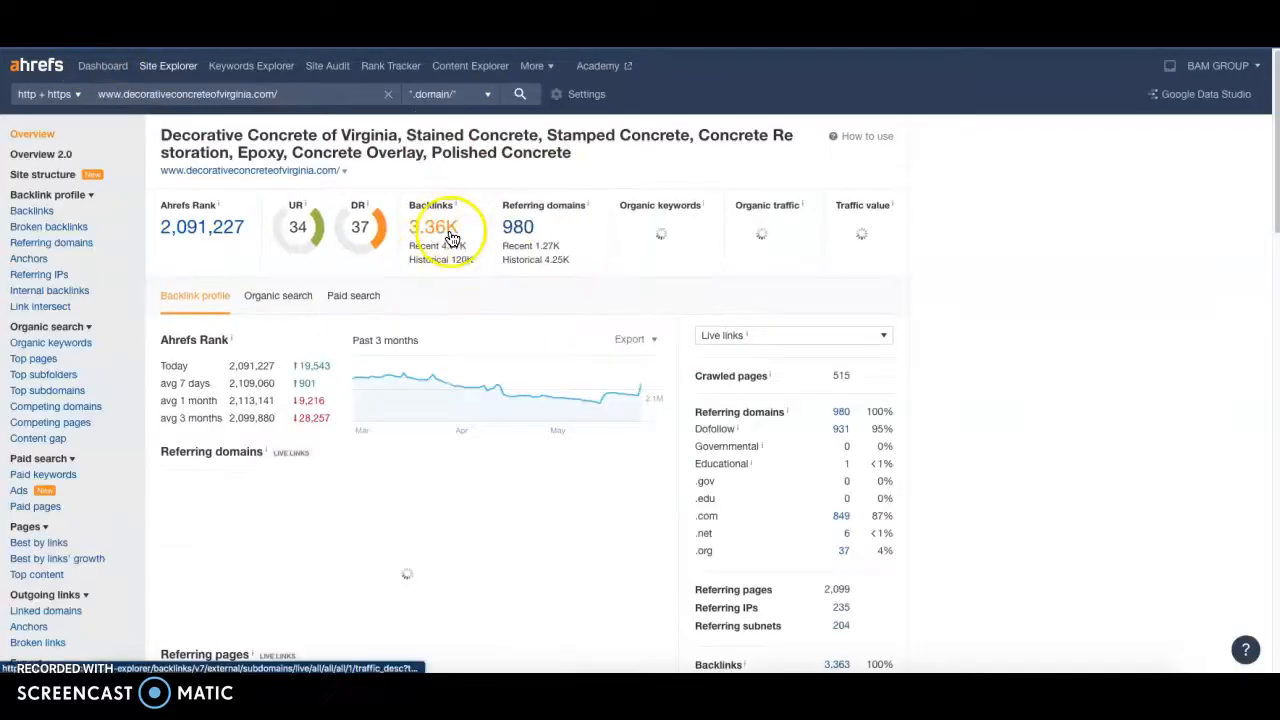
pyautogui.click(432, 229)
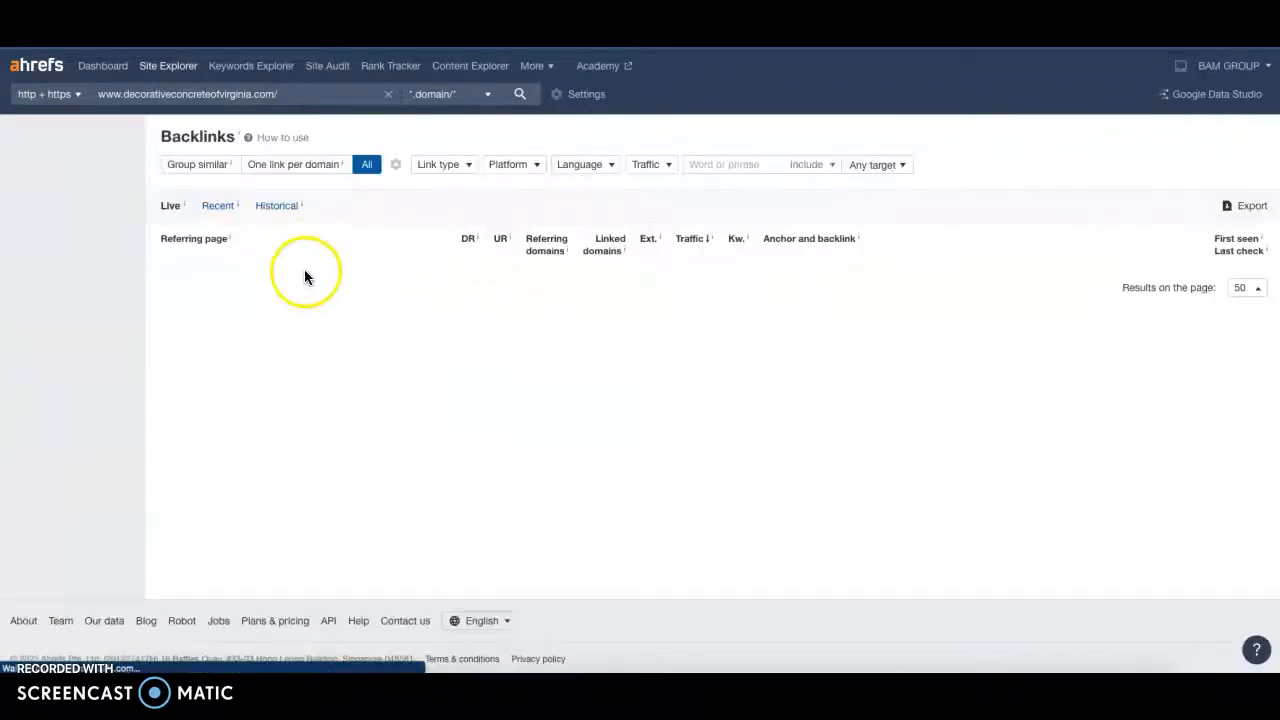
# Read through the referring pages in the backlinks list, then go back to the top of the Google results.
pyautogui.scroll(-1, 343, 298)
pyautogui.scroll(-1, 258, 270)
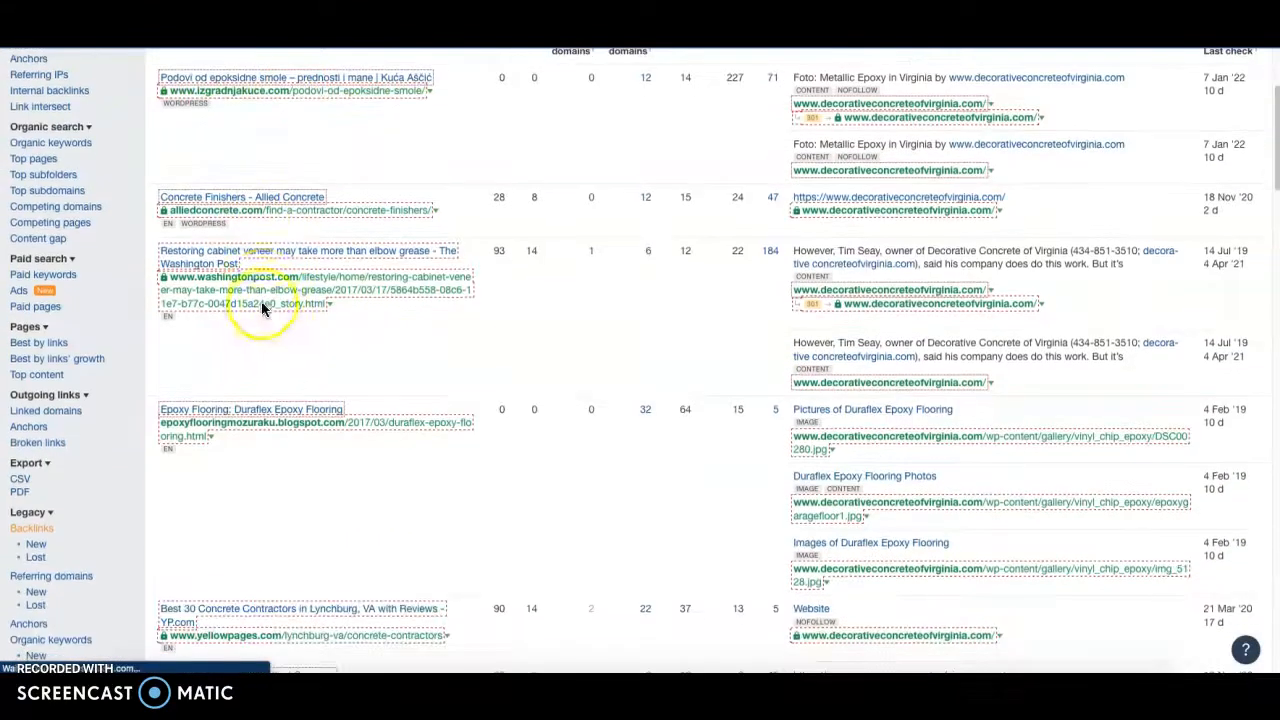
pyautogui.scroll(-1, 290, 255)
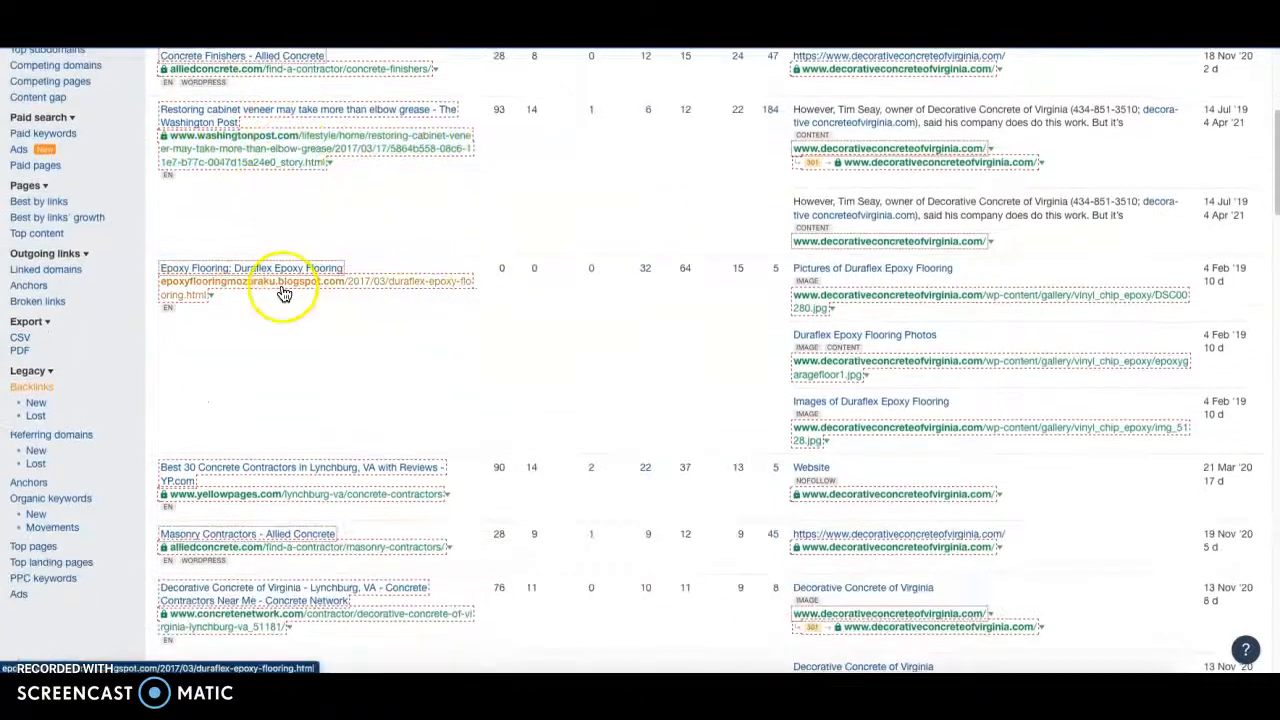
pyautogui.scroll(-1, 300, 292)
pyautogui.scroll(-1, 345, 298)
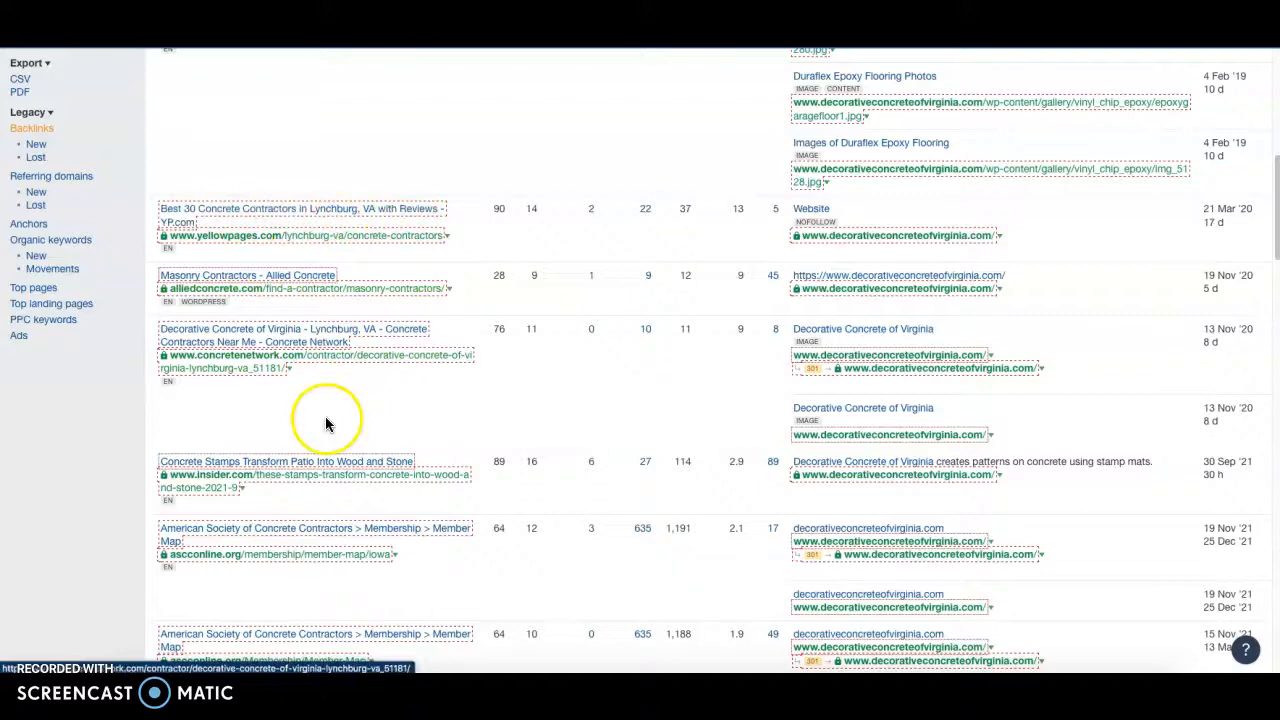
pyautogui.scroll(-1, 325, 420)
pyautogui.scroll(-1, 355, 445)
pyautogui.scroll(-3, 315, 505)
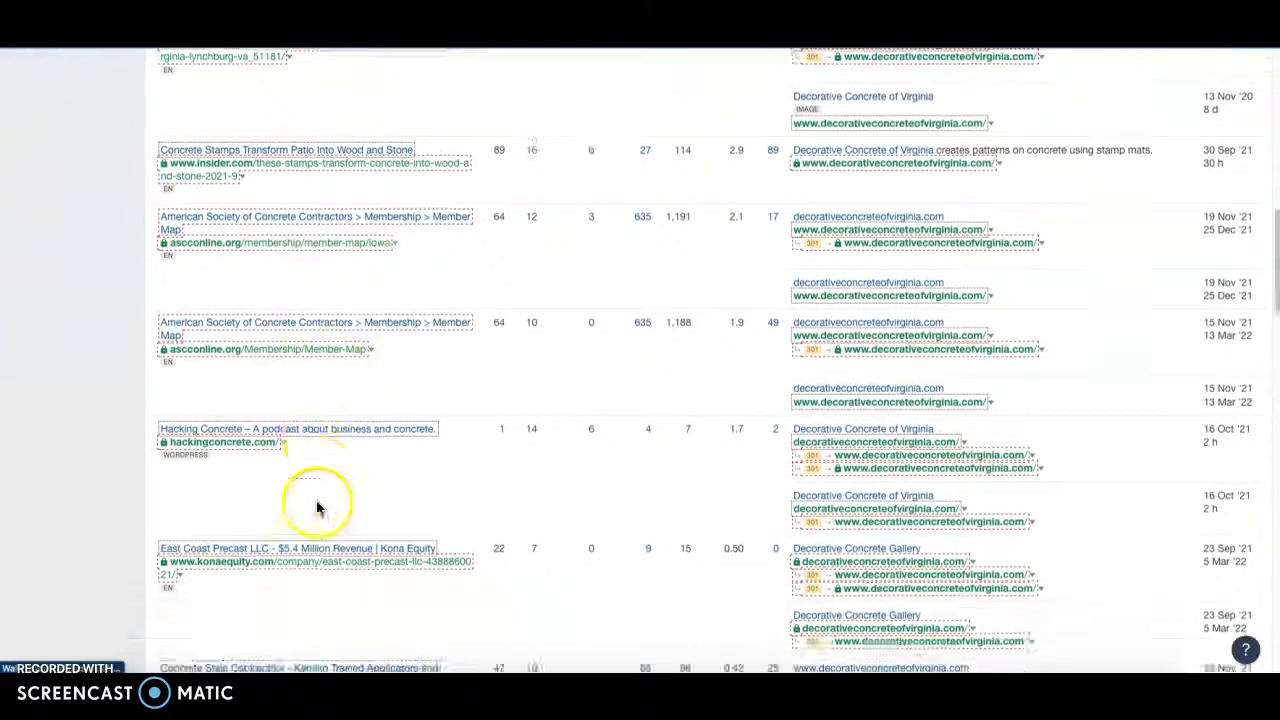
pyautogui.scroll(10, 315, 495)
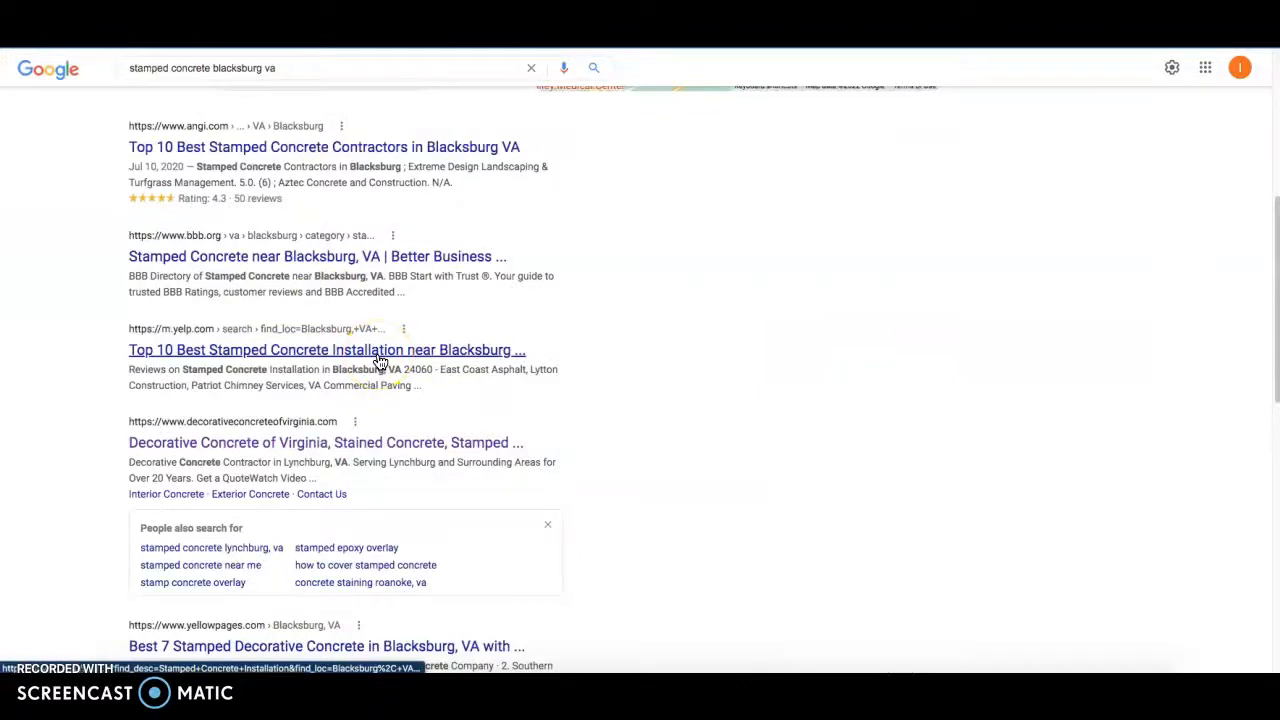
pyautogui.scroll(5, 443, 362)
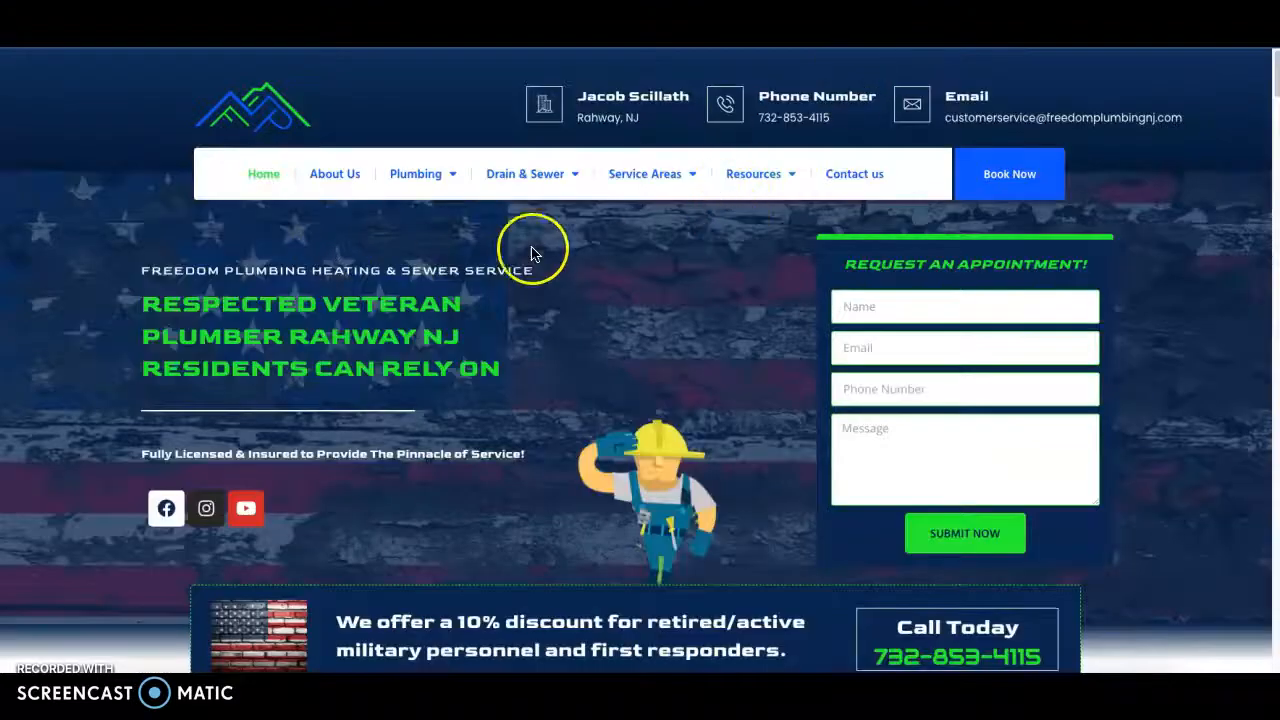
# Switch to the Freedom Plumbing home page and view its Plumbing, Drain & Sewer and Service Areas subpages.
pyautogui.scroll(-2, 591, 277)
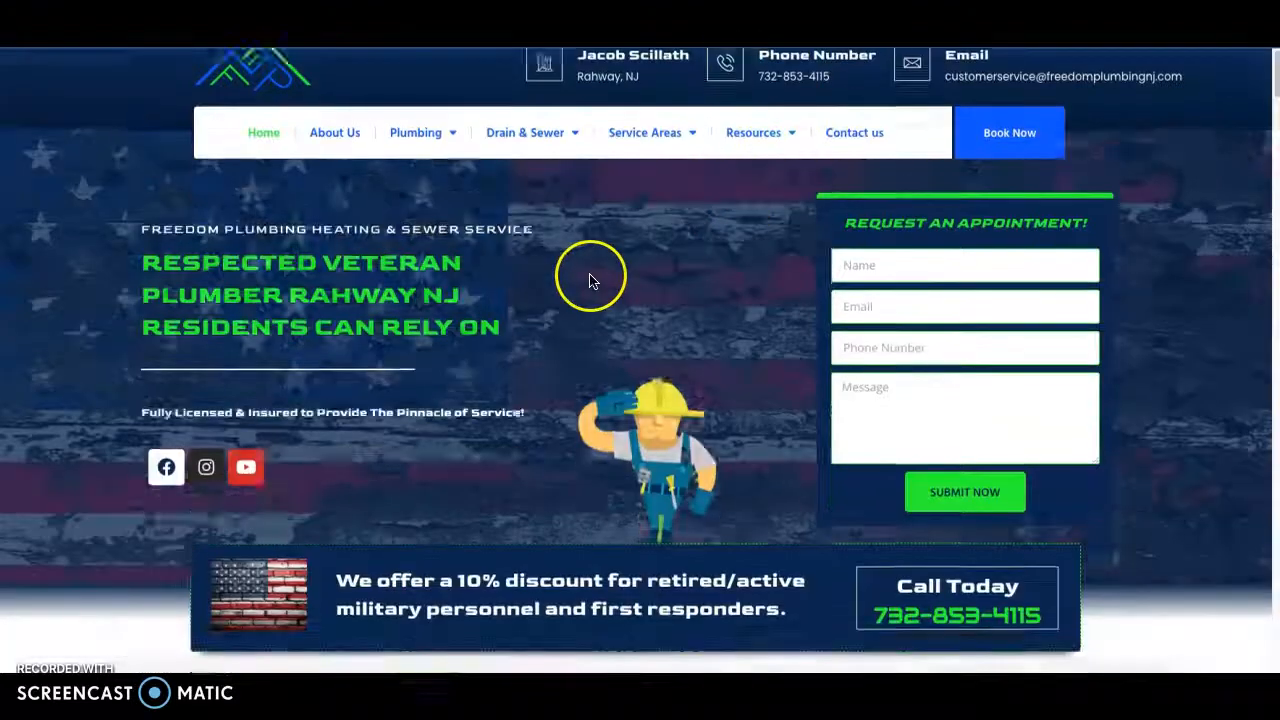
pyautogui.scroll(2, 640, 287)
pyautogui.moveTo(417, 177)
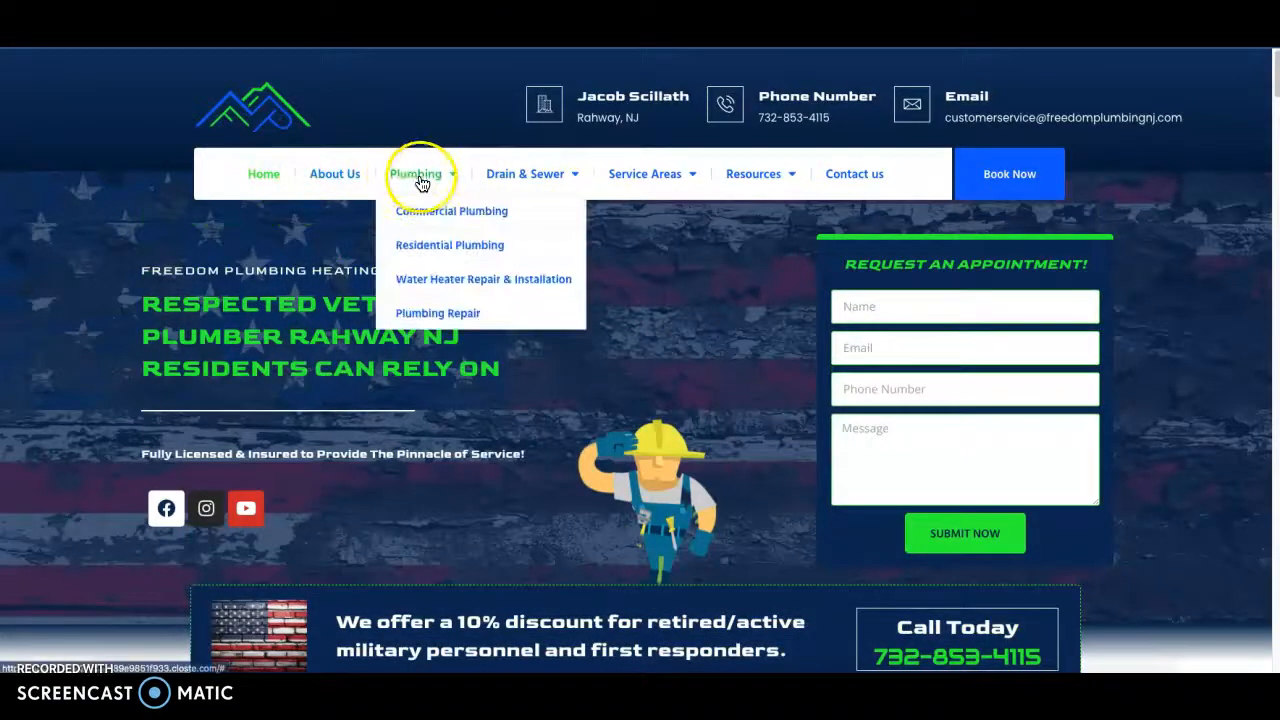
pyautogui.moveTo(537, 177)
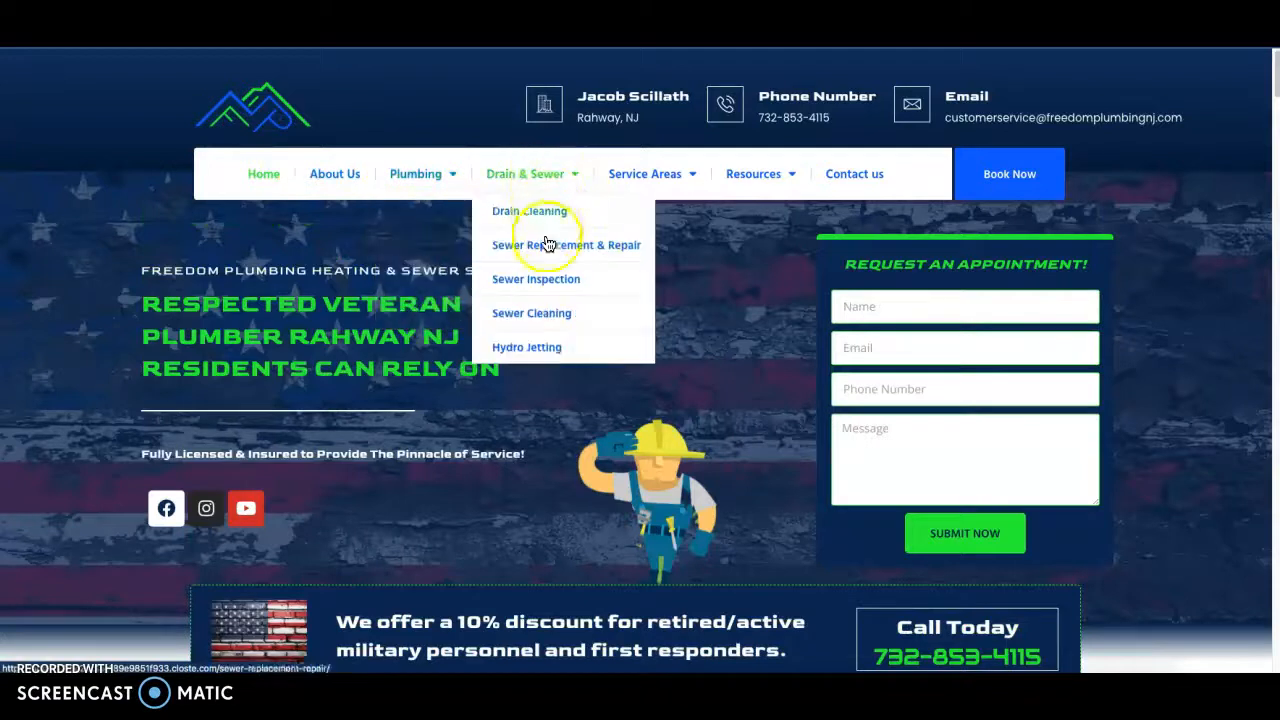
pyautogui.moveTo(663, 177)
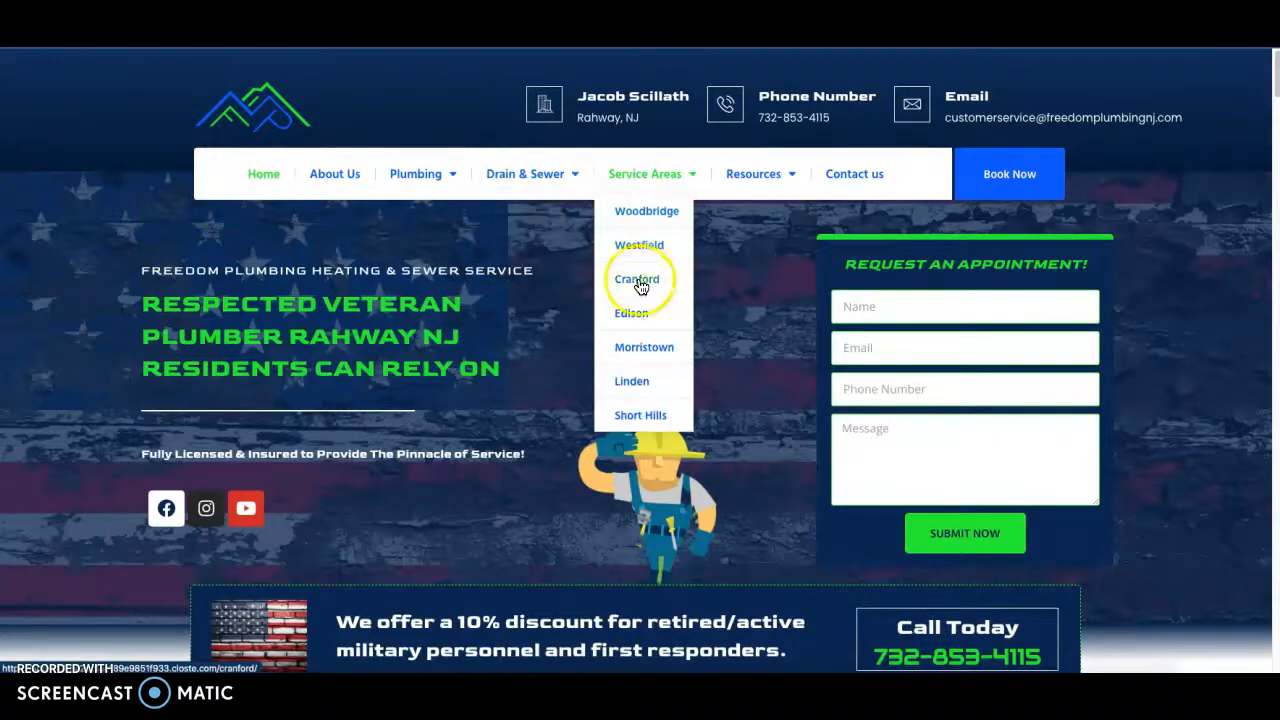
# Read the About Us and Why Choose Us sections for local keywords, highlighting "Plumbers in Rahway NJ" in the heading.
pyautogui.scroll(-4, 506, 365)
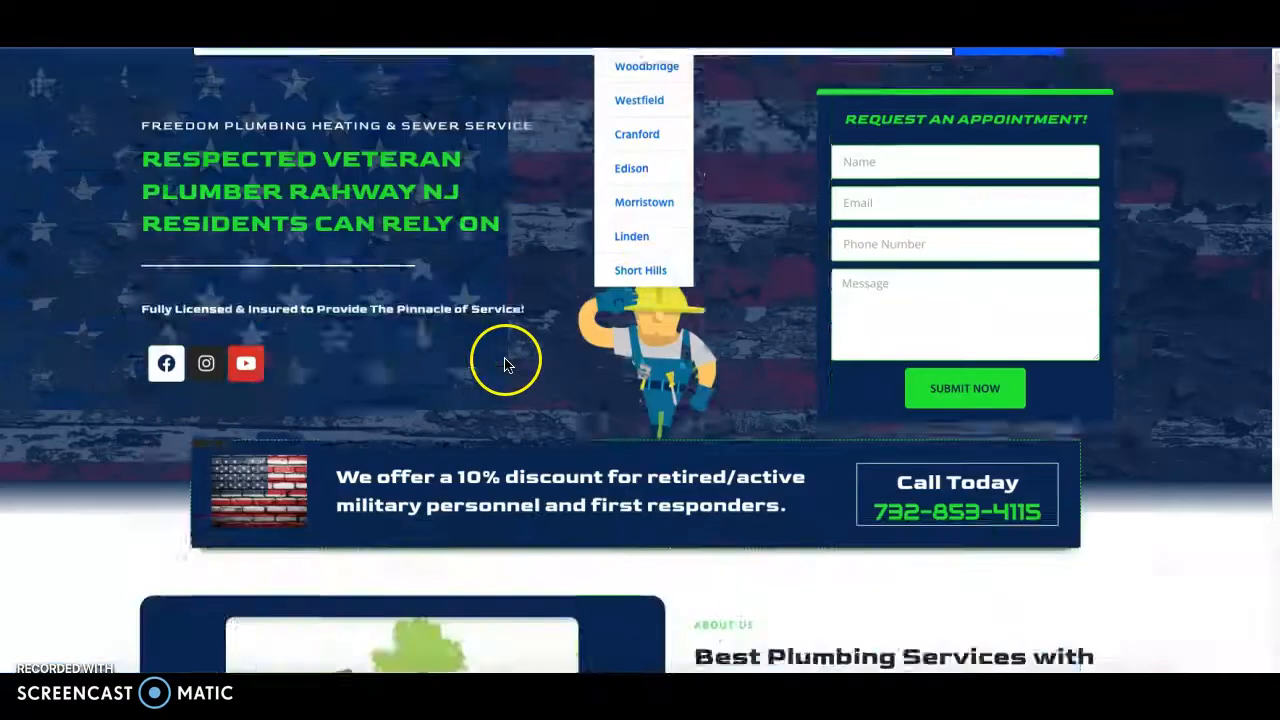
pyautogui.scroll(-3, 507, 364)
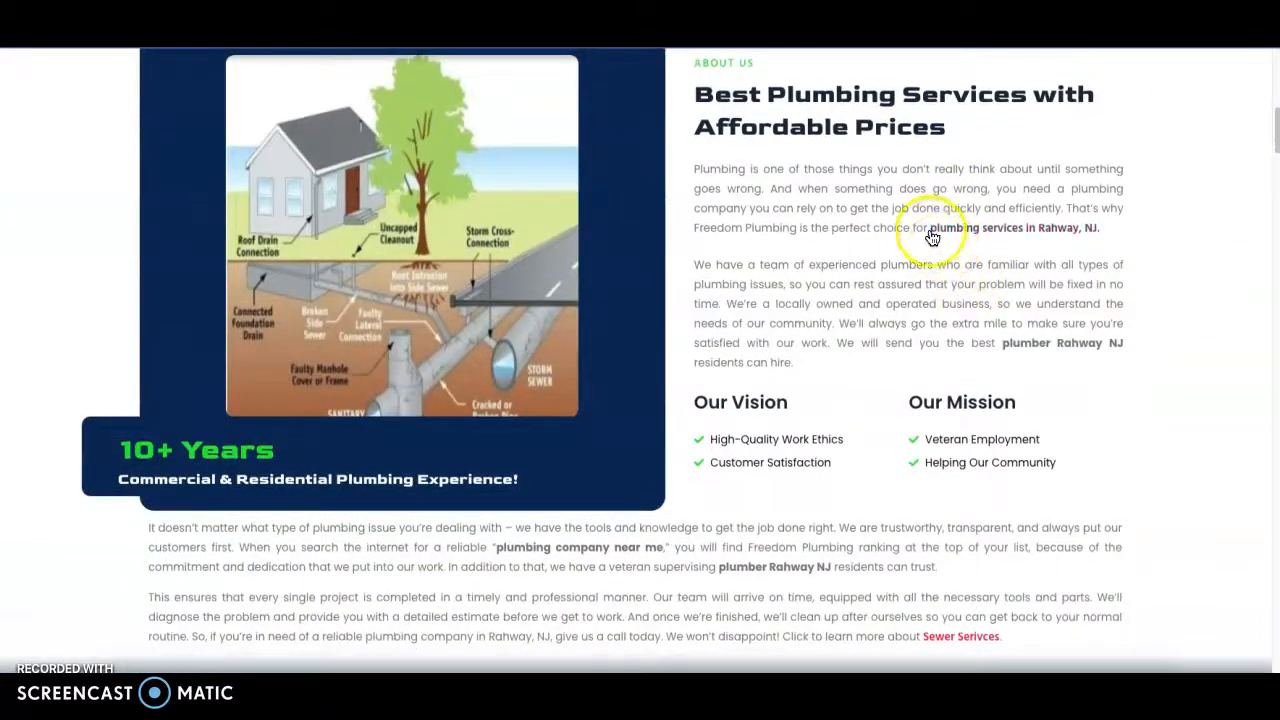
pyautogui.scroll(-4, 1040, 225)
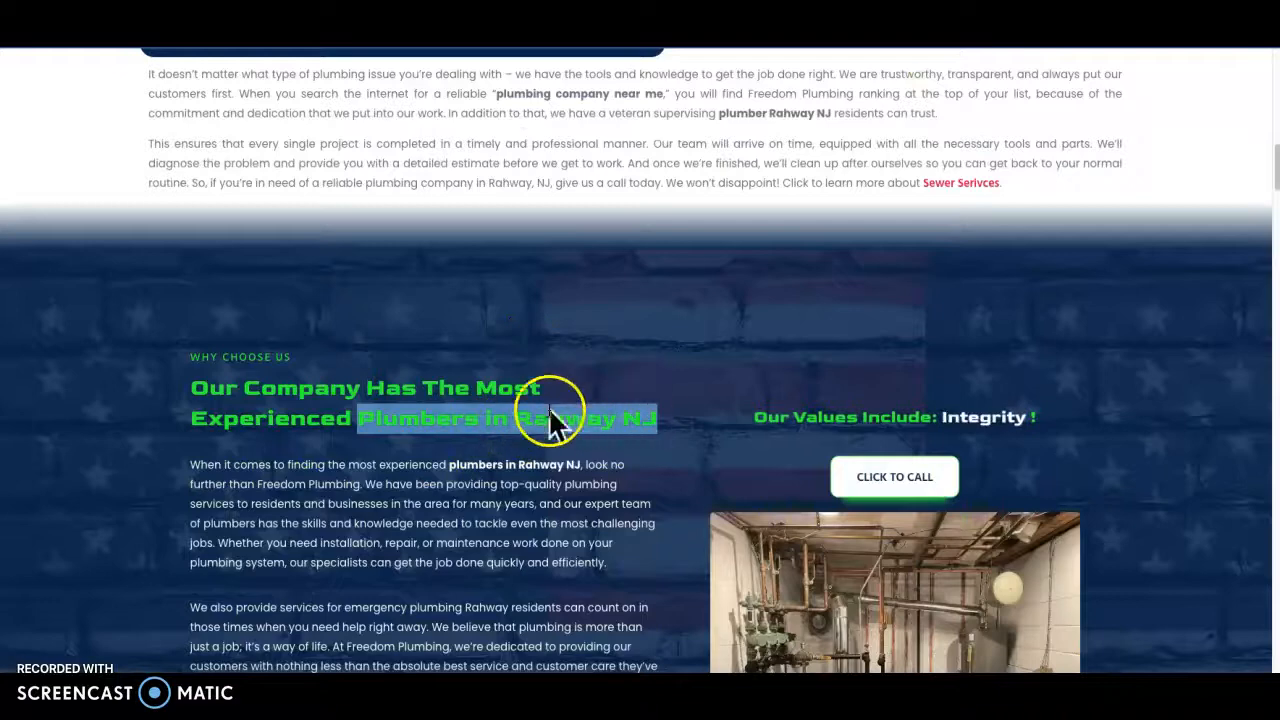
pyautogui.scroll(-2, 613, 405)
pyautogui.scroll(-1, 486, 403)
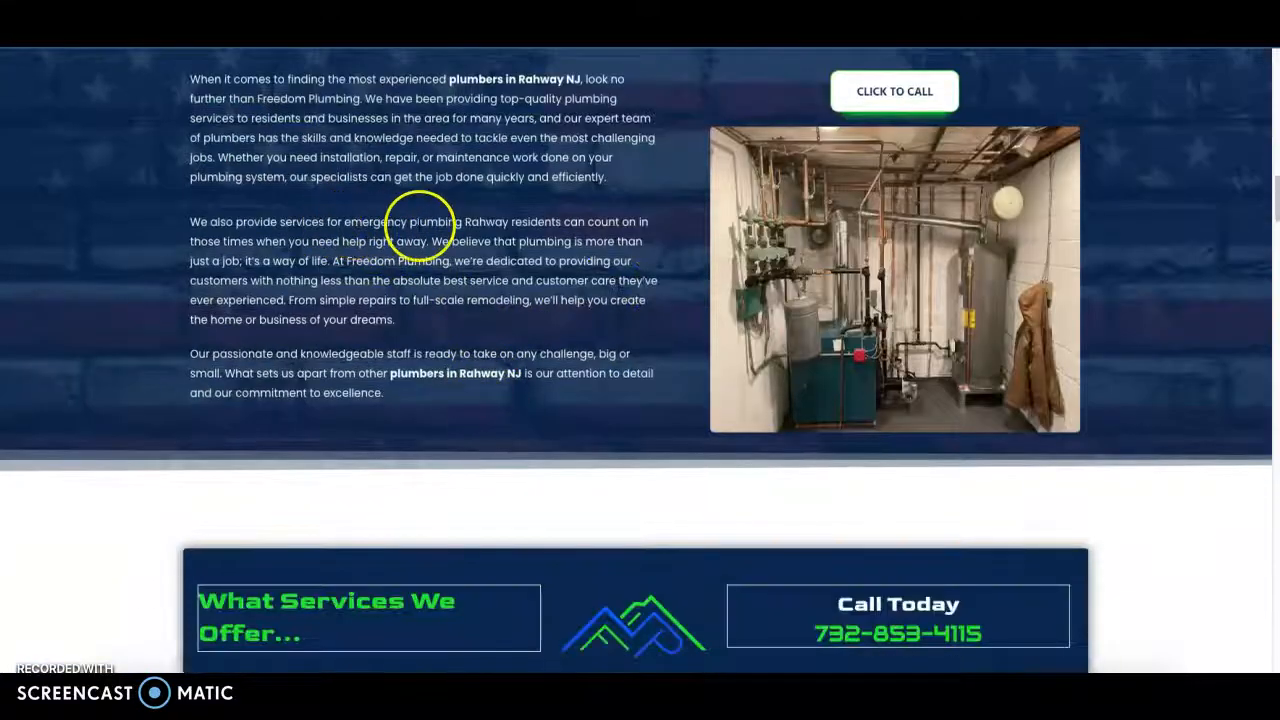
# Check the context options of the boiler room photo in the Why Choose Us section, then dismiss them.
pyautogui.scroll(3, 462, 205)
pyautogui.scroll(-2, 543, 414)
pyautogui.rightClick(907, 275)
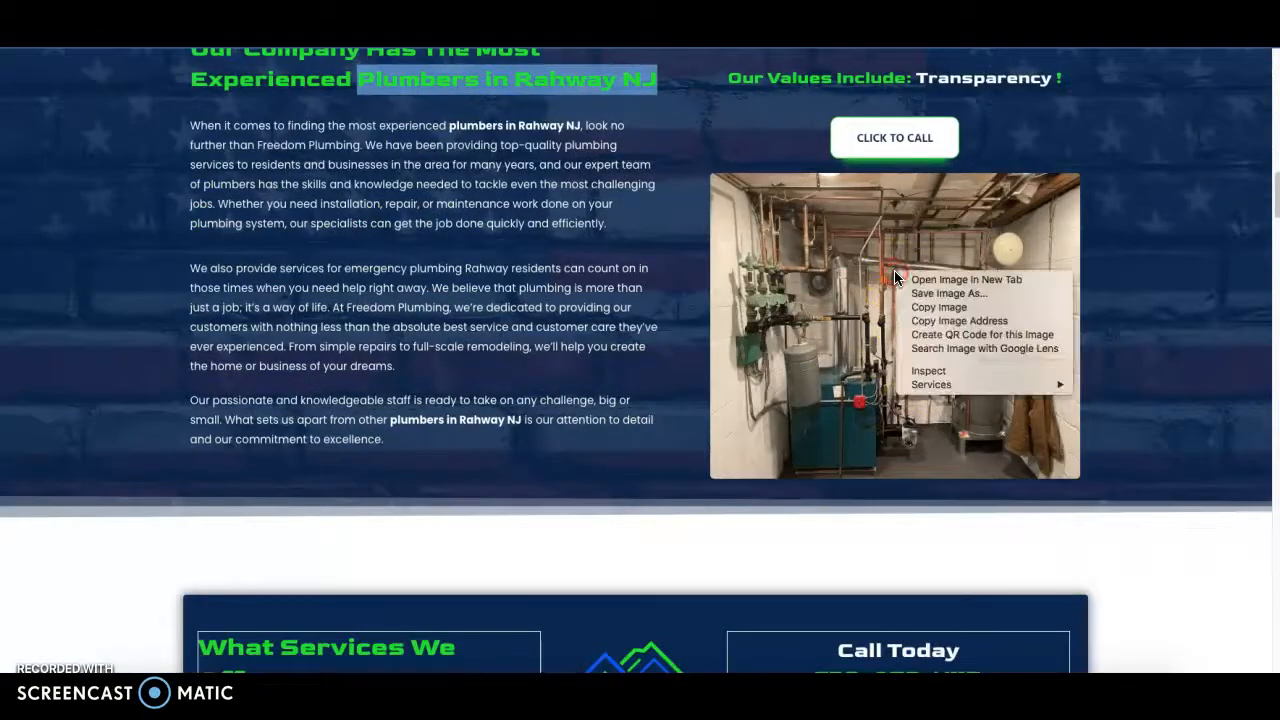
pyautogui.click(672, 309)
# Review the service cards from Commercial Plumbing to Hydro Jetting, then return to the "stamped concrete blacksburg va" Google results.
pyautogui.scroll(-3, 471, 423)
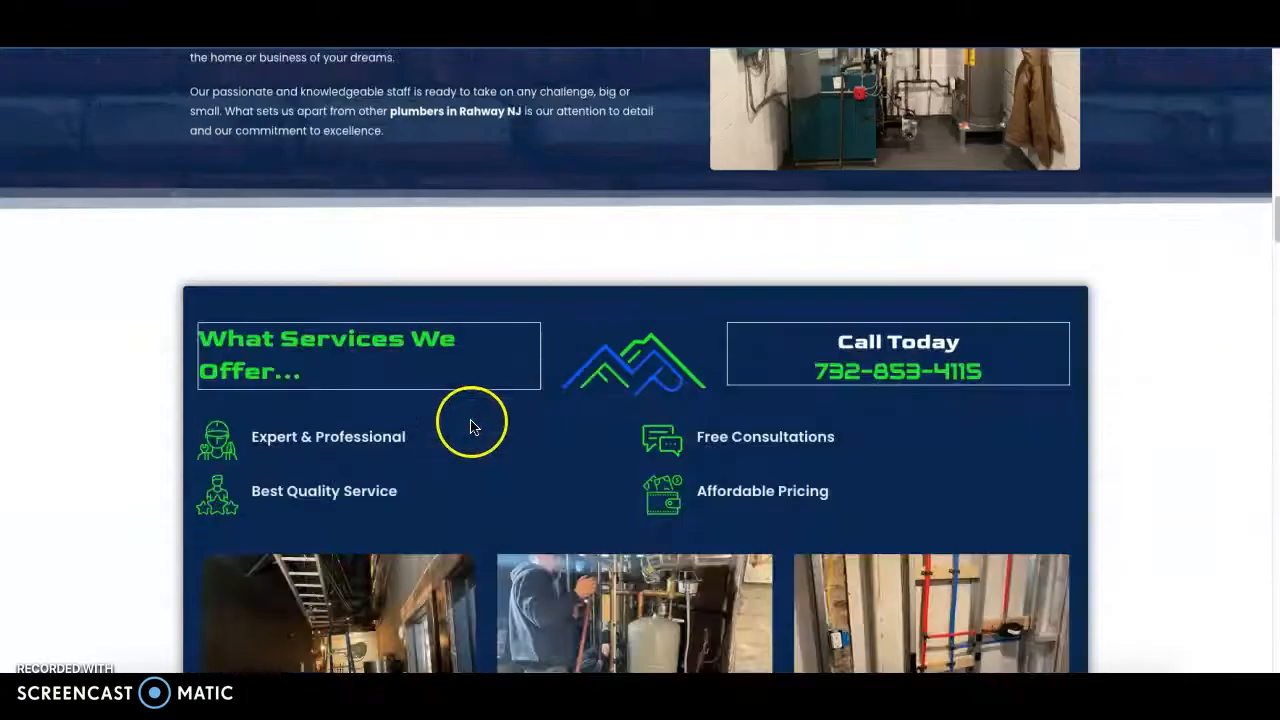
pyautogui.scroll(-2, 378, 381)
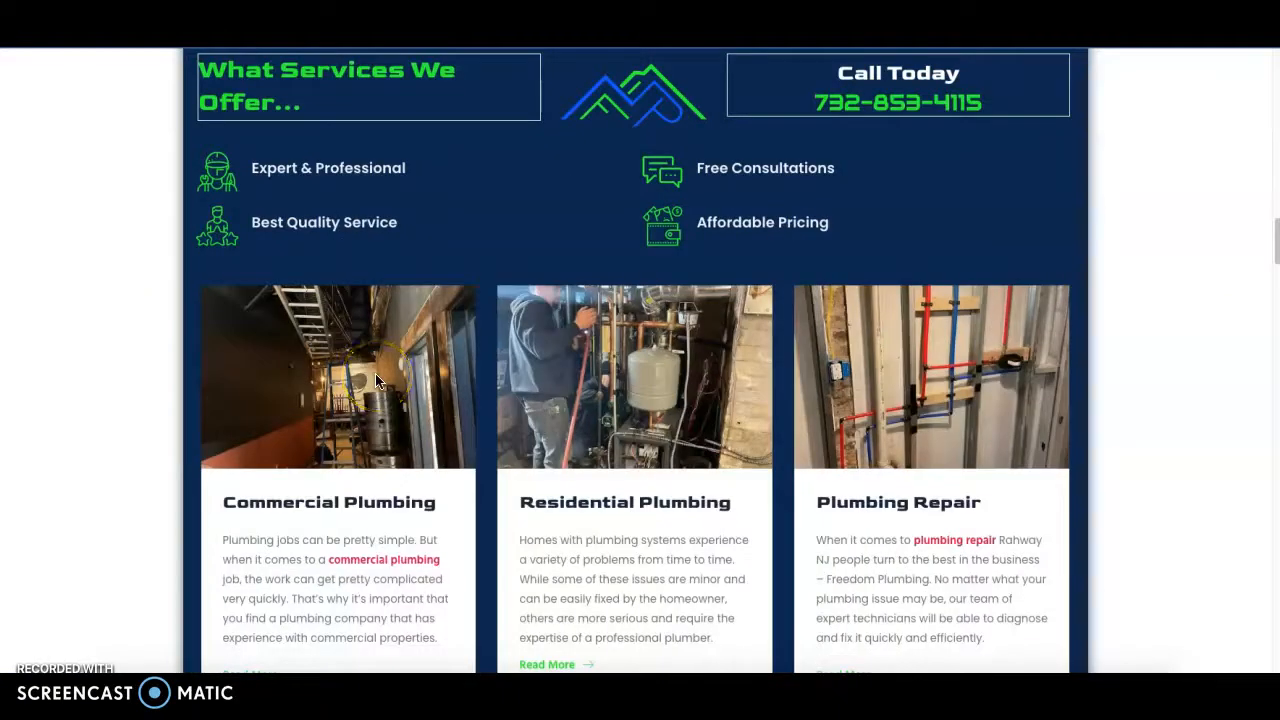
pyautogui.scroll(-5, 440, 369)
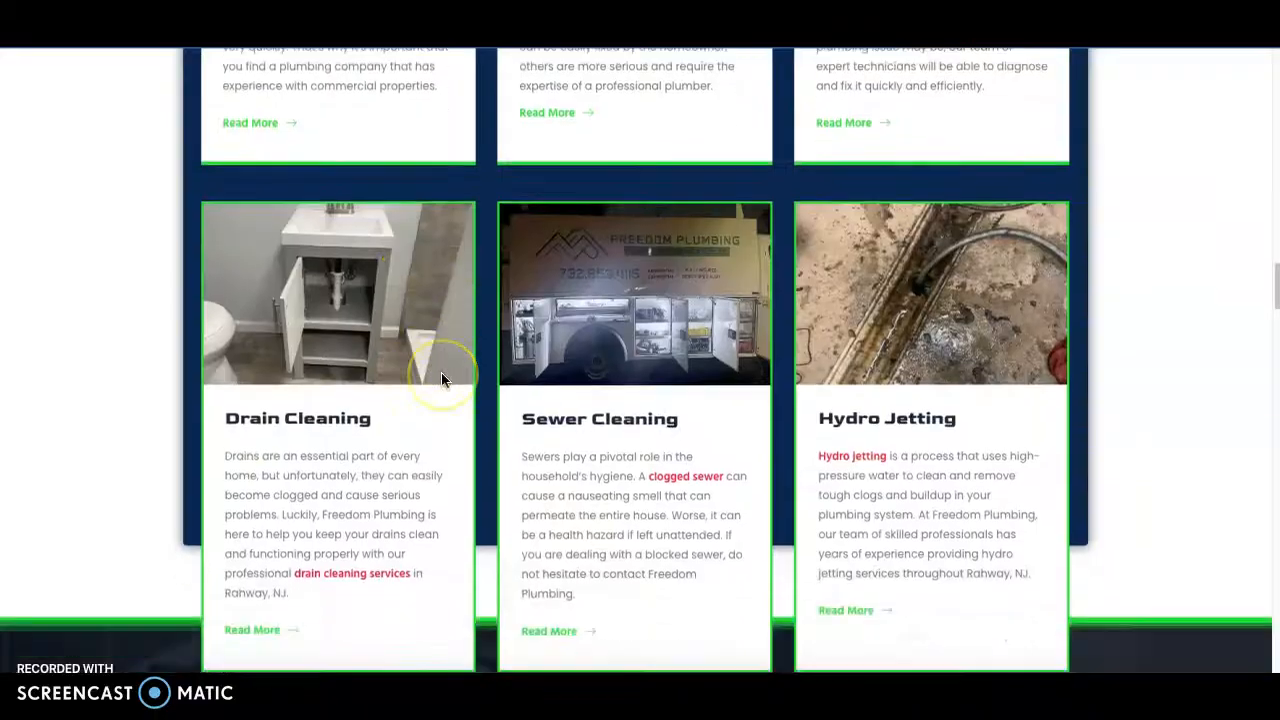
pyautogui.scroll(6, 441, 372)
pyautogui.scroll(6, 441, 379)
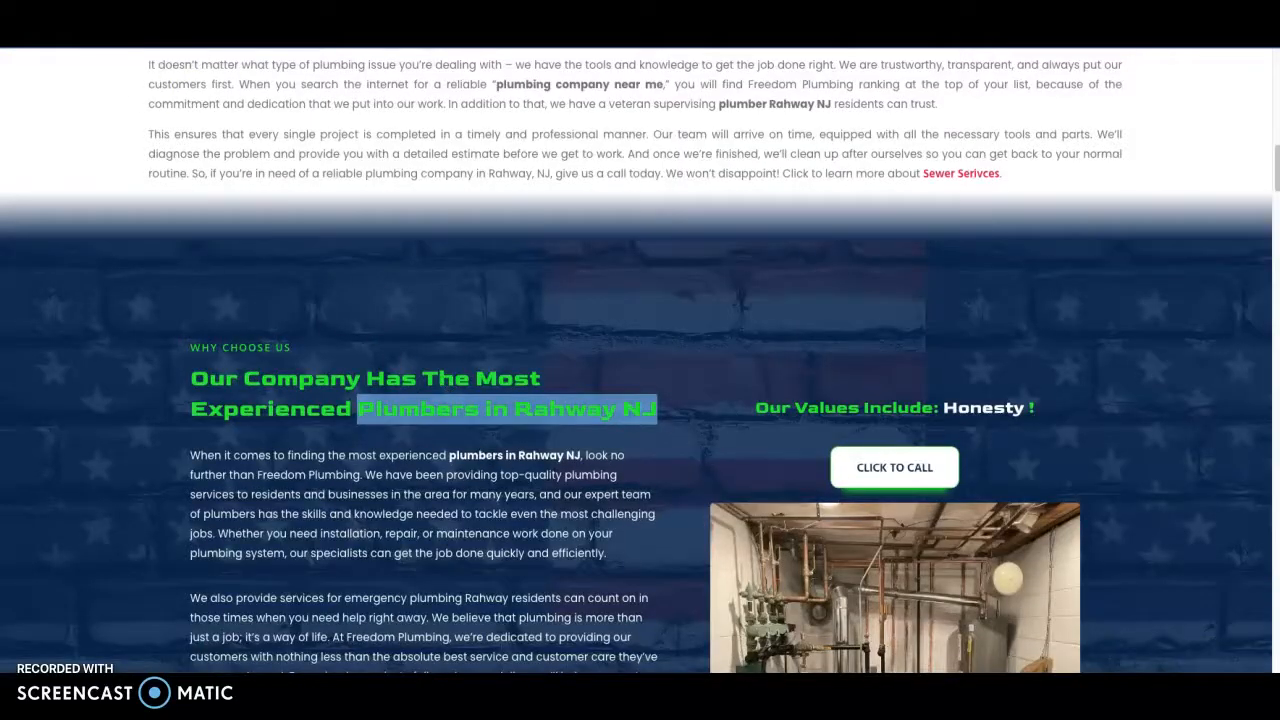
pyautogui.scroll(7, 571, 530)
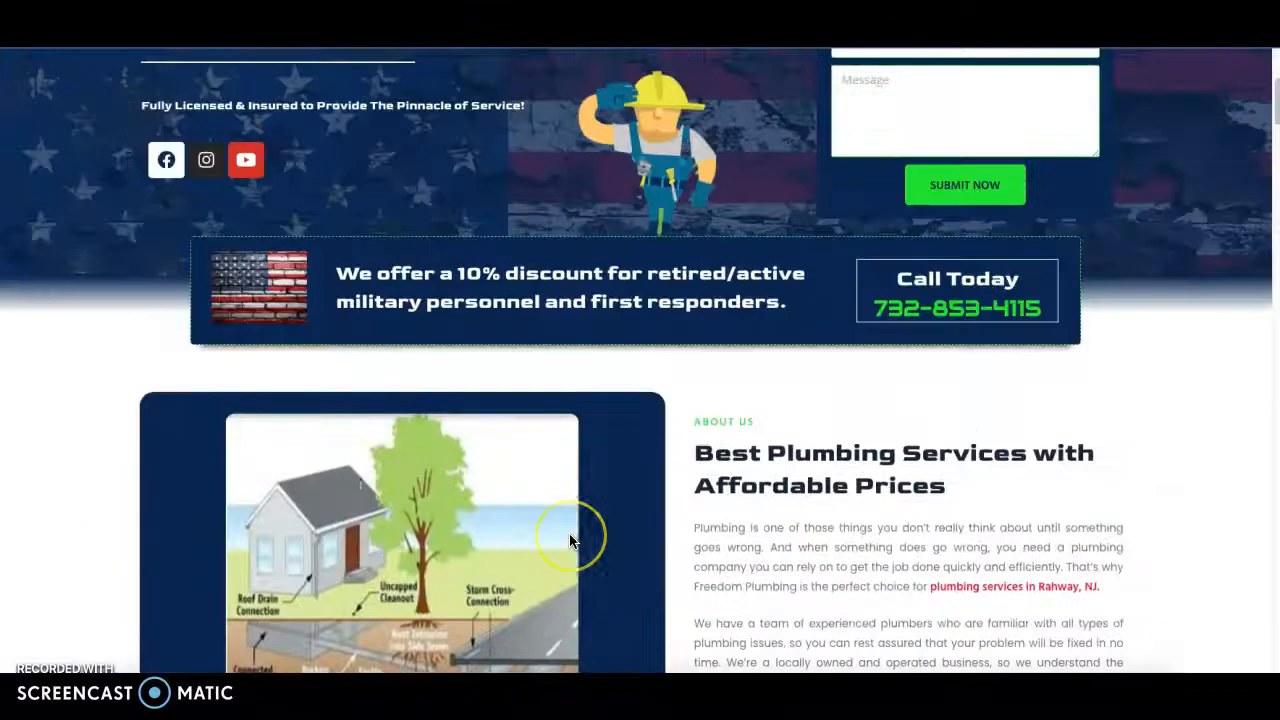
pyautogui.scroll(3, 570, 540)
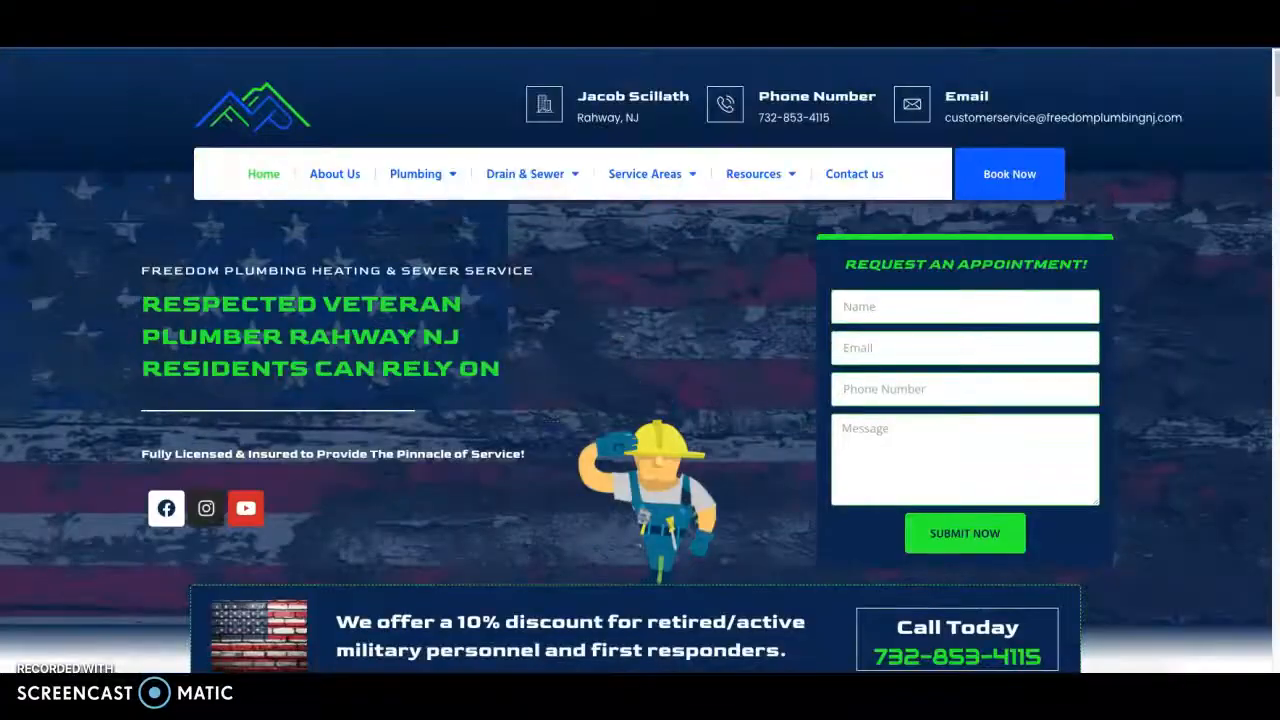
pyautogui.click(152, 30)
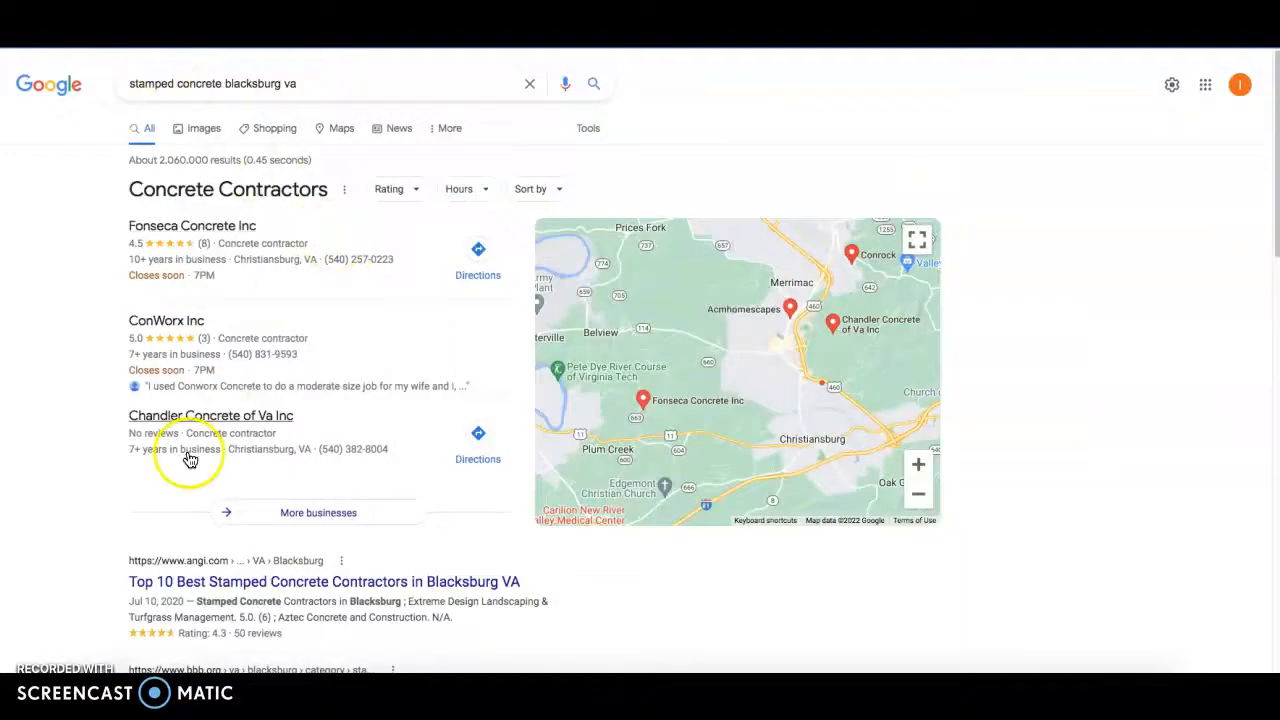